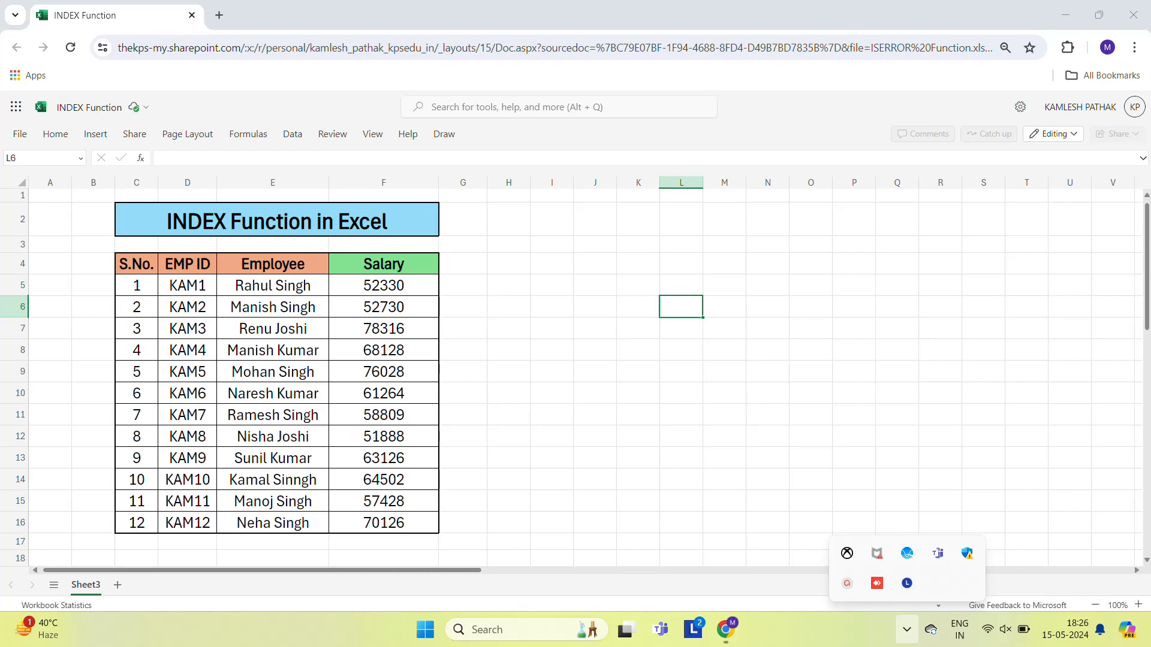
Step: Examine the employee table's column headers, its first data row and the empty area beside the table
{"action": "left_click", "coordinate": [822, 642]}
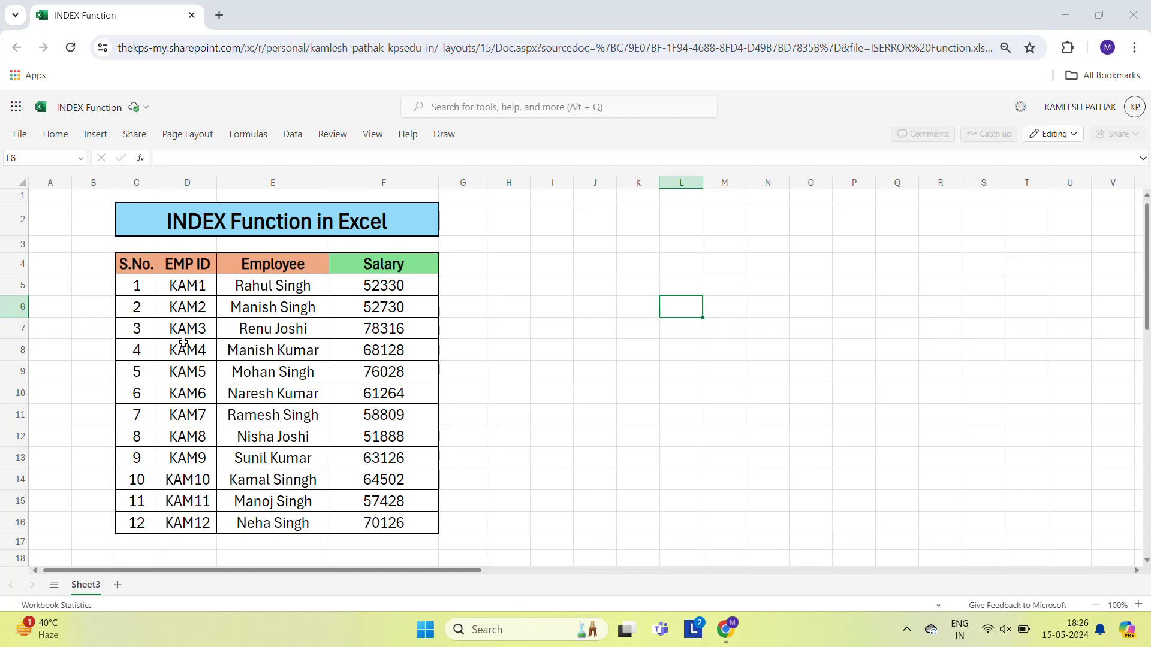
{"action": "left_click", "coordinate": [136, 273]}
{"action": "left_click", "coordinate": [172, 273]}
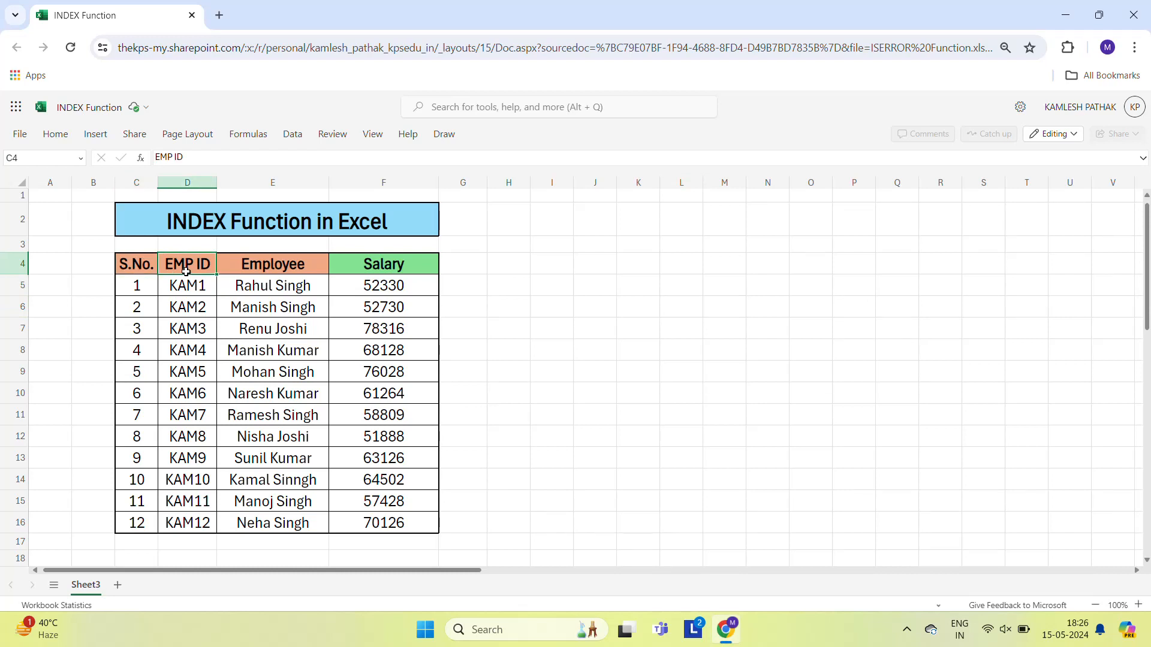
{"action": "left_click", "coordinate": [250, 270]}
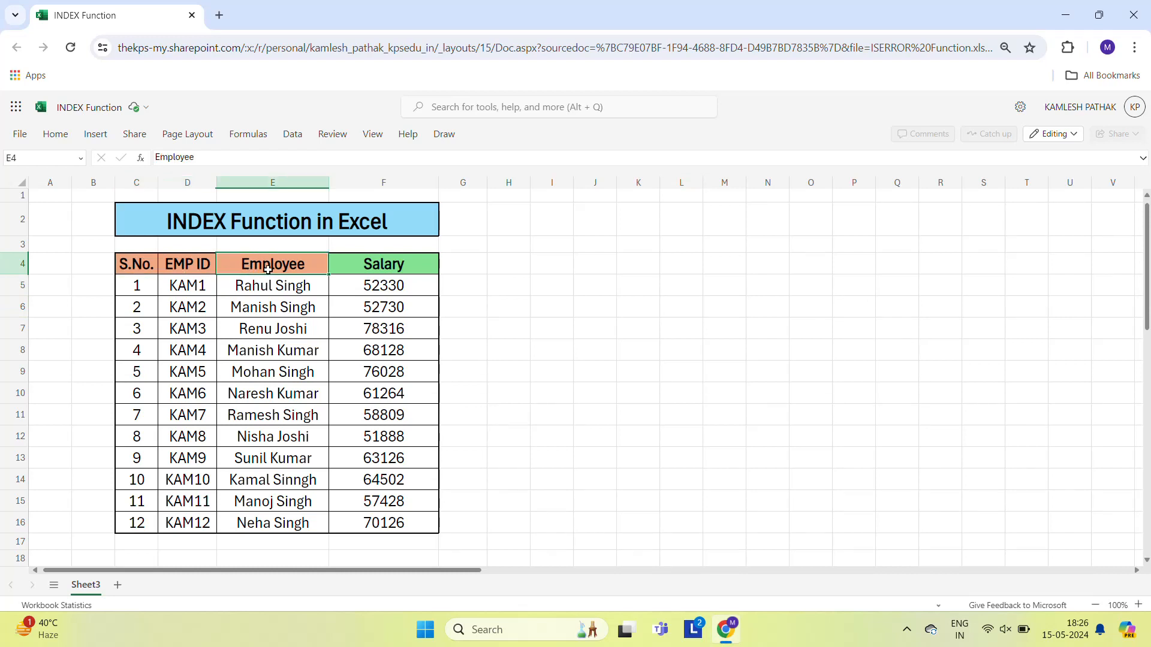
{"action": "left_click", "coordinate": [377, 273]}
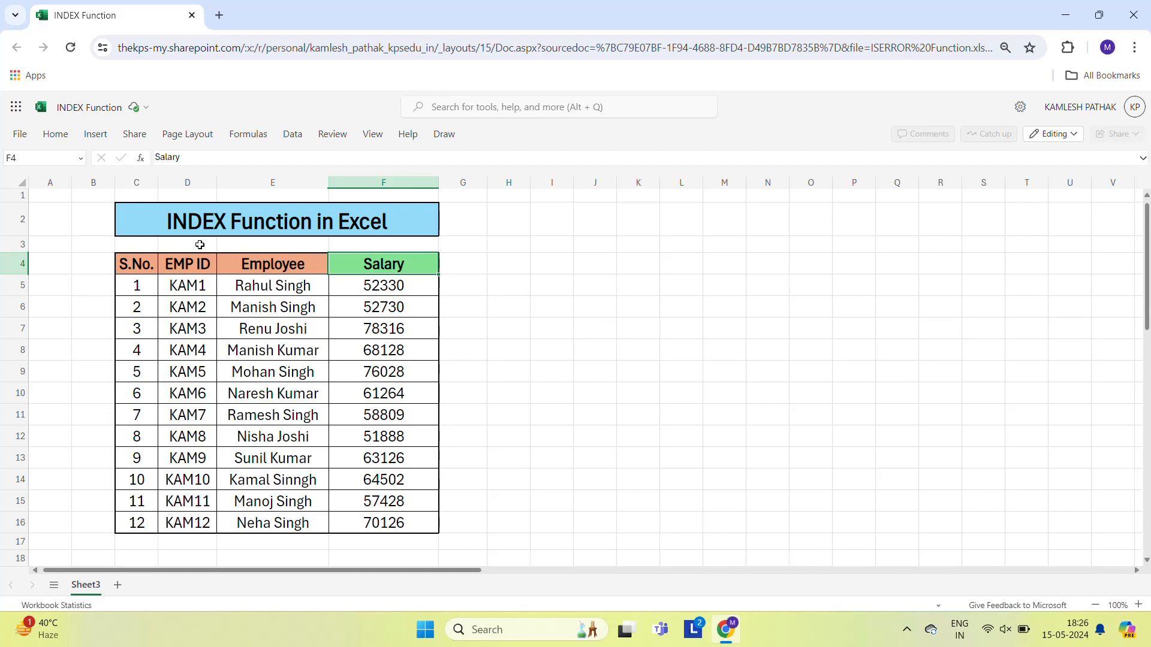
{"action": "left_click", "coordinate": [606, 266]}
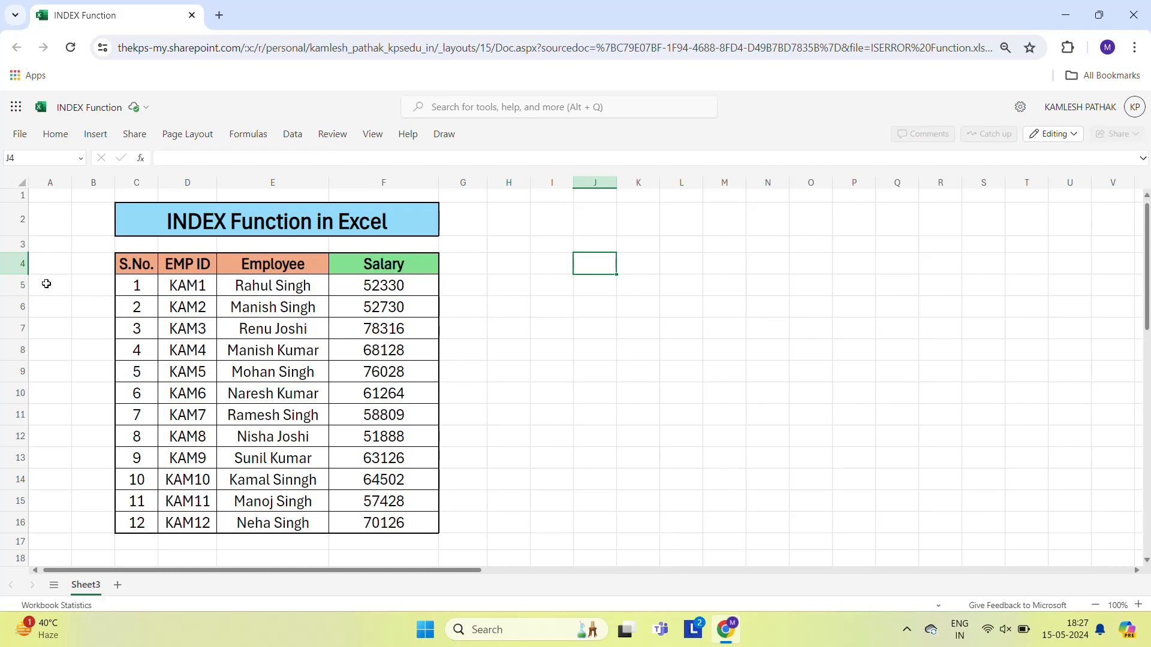
{"action": "left_click", "coordinate": [12, 287]}
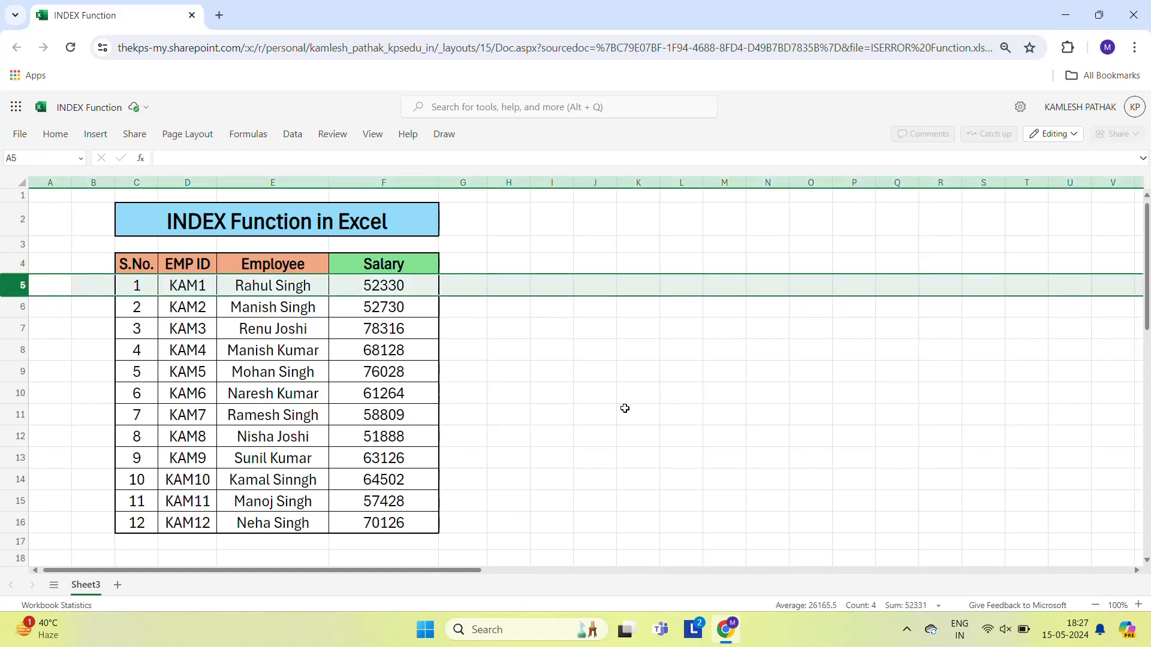
{"action": "left_click", "coordinate": [597, 264]}
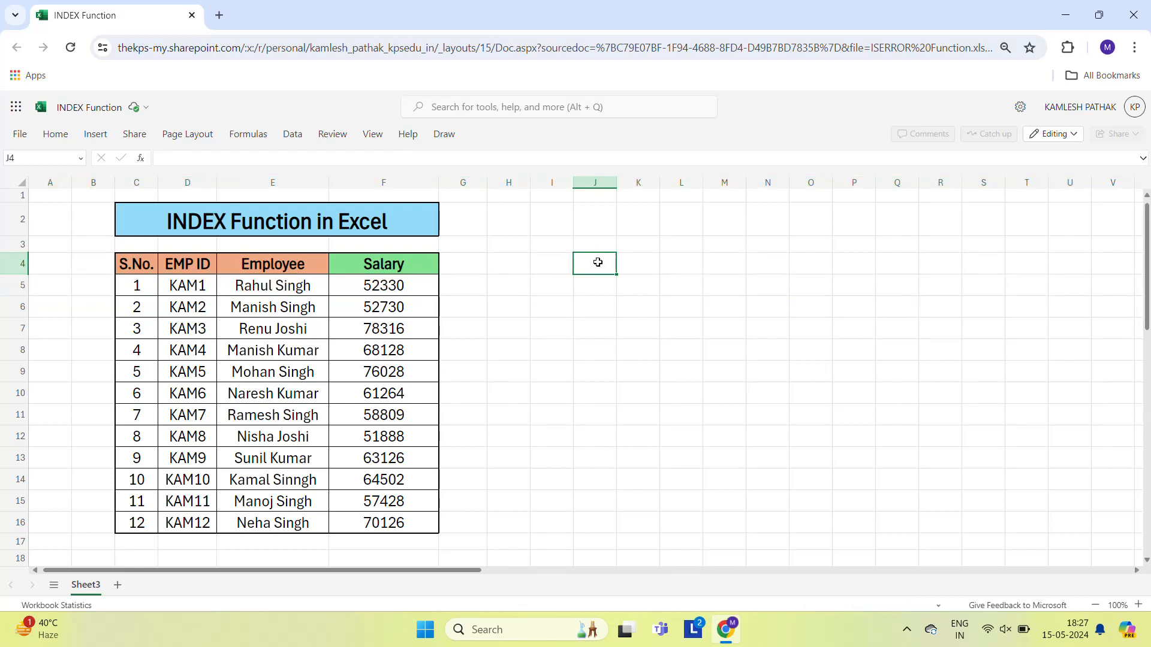
Step: Copy the EMP ID header from D4 to J4 and widen column J to fit it
{"action": "left_click", "coordinate": [190, 264]}
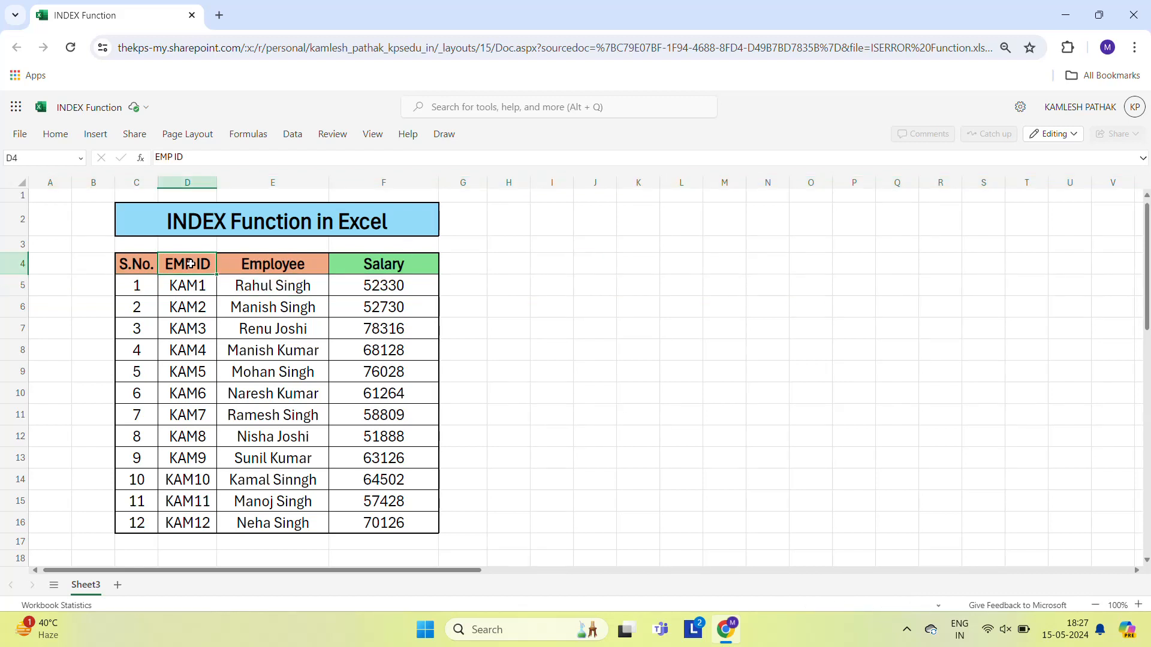
{"action": "key", "text": "ctrl+c"}
{"action": "key", "text": "Right"}
{"action": "key", "text": "Right"}
{"action": "key", "text": "Right"}
{"action": "key", "text": "Right"}
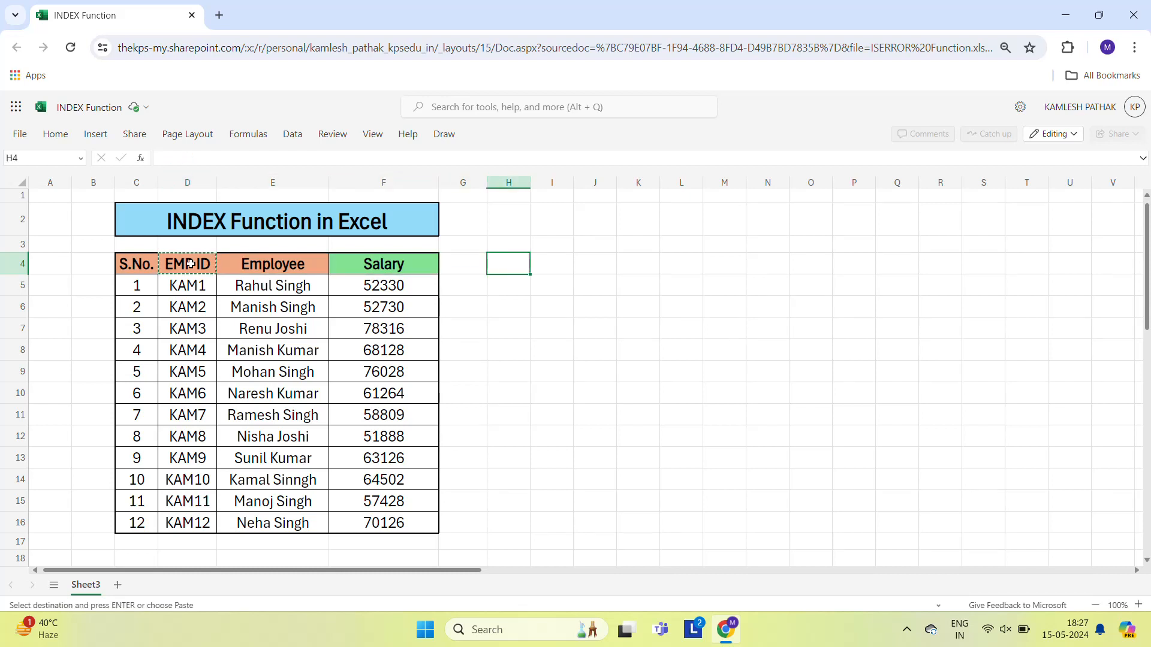
{"action": "key", "text": "Right"}
{"action": "key", "text": "Right"}
{"action": "key", "text": "ctrl+v"}
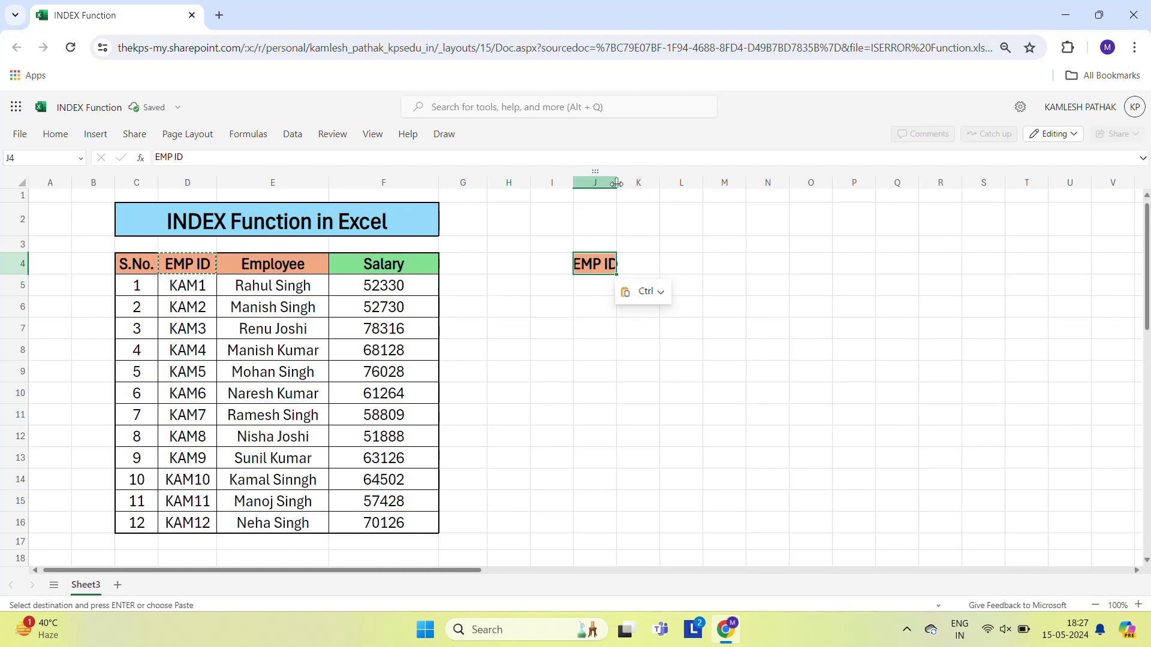
{"action": "left_click_drag", "start_coordinate": [617, 182], "coordinate": [658, 182]}
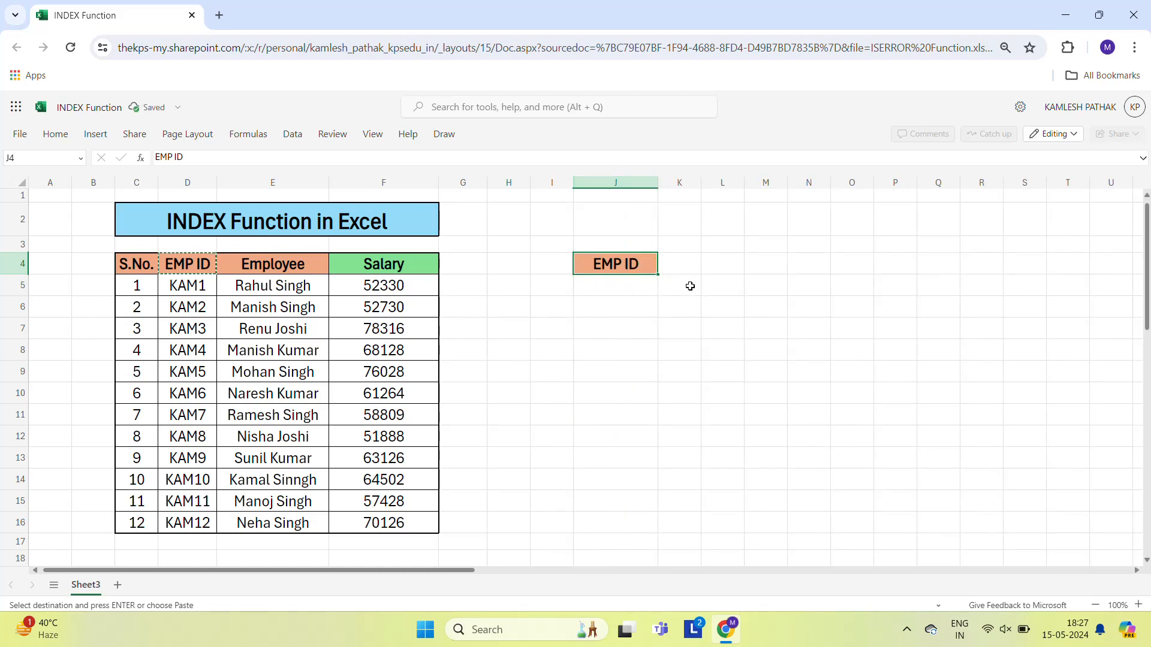
{"action": "left_click", "coordinate": [688, 267]}
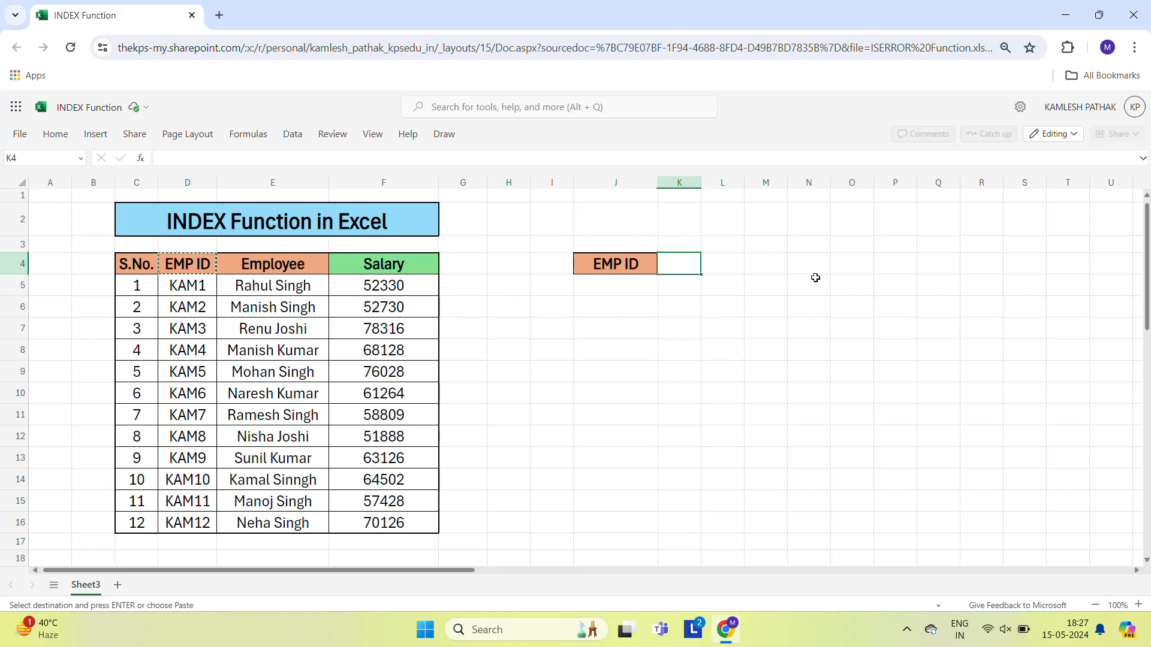
{"action": "key", "text": "Escape"}
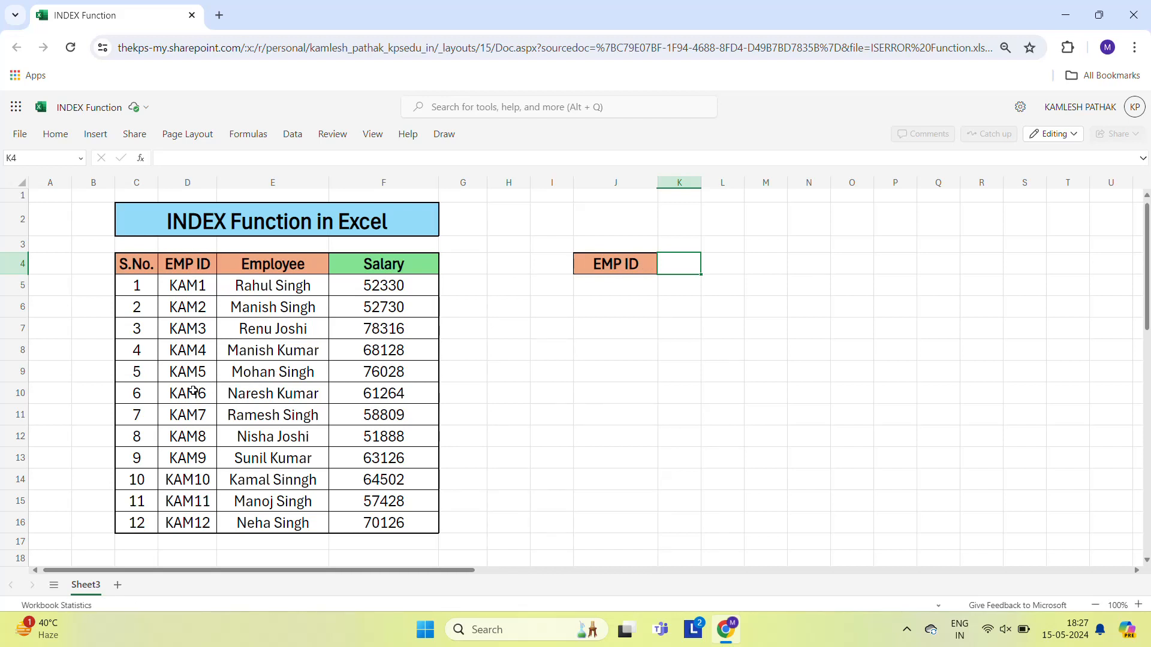
Step: Copy the seventh employee's ID from D11 into J5, under the new EMP ID header
{"action": "left_click", "coordinate": [196, 414]}
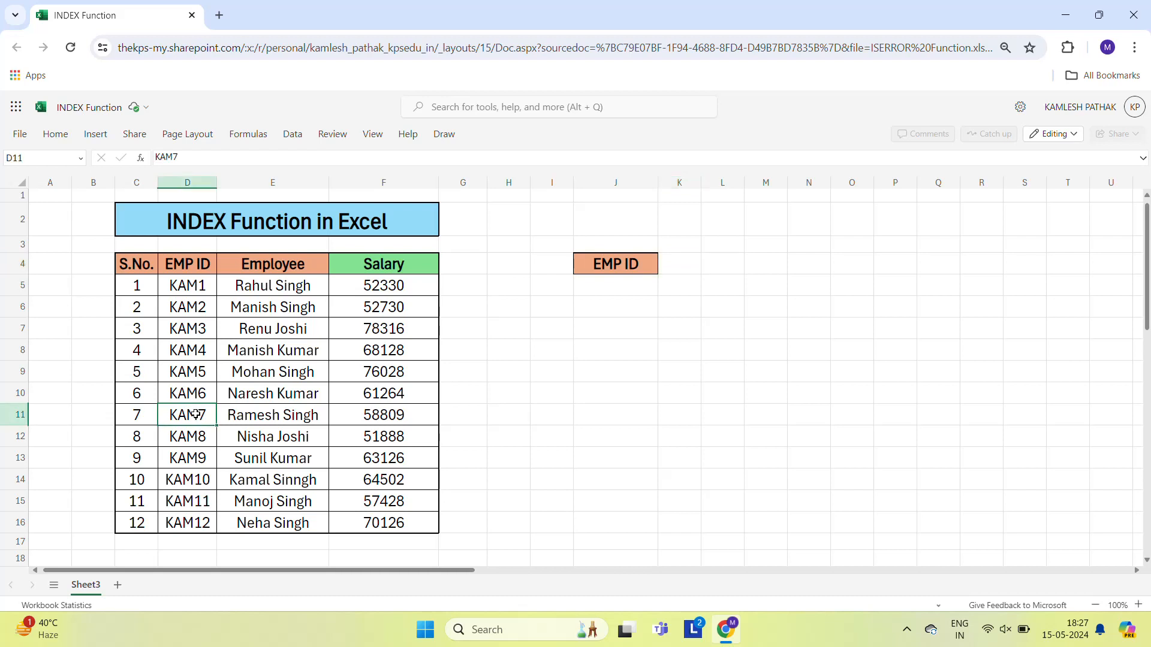
{"action": "key", "text": "ctrl+c"}
{"action": "left_click", "coordinate": [608, 285]}
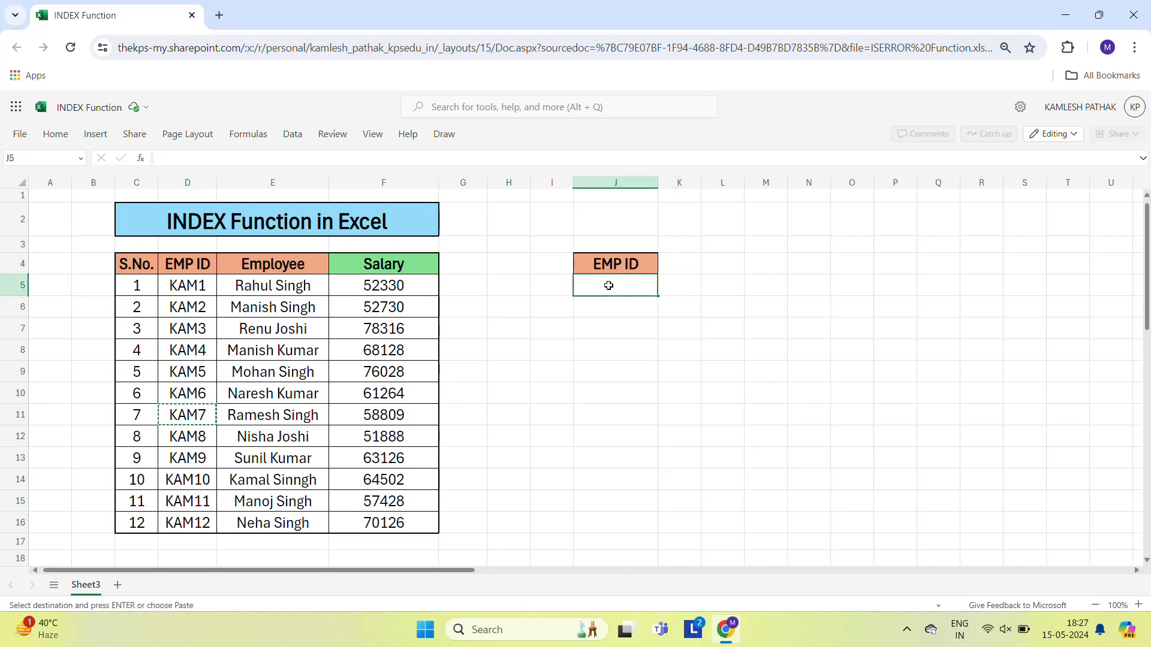
{"action": "key", "text": "ctrl+v"}
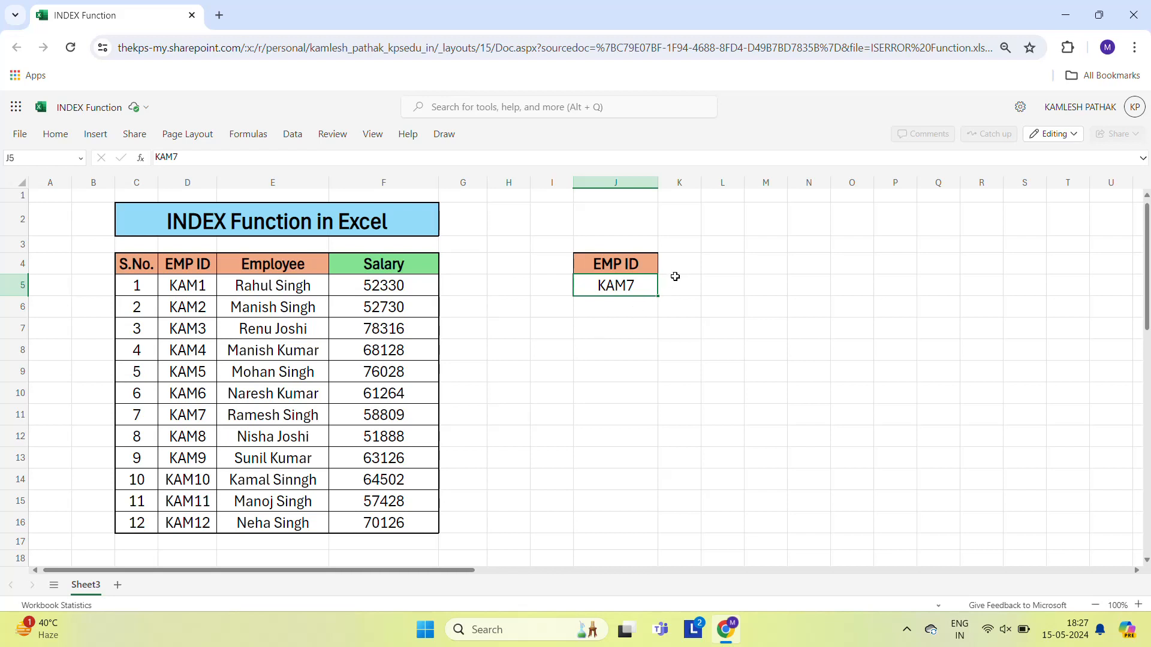
Step: Copy the Salary header from F4 to K4 and widen column K to fit it
{"action": "left_click", "coordinate": [415, 264]}
{"action": "key", "text": "ctrl+c"}
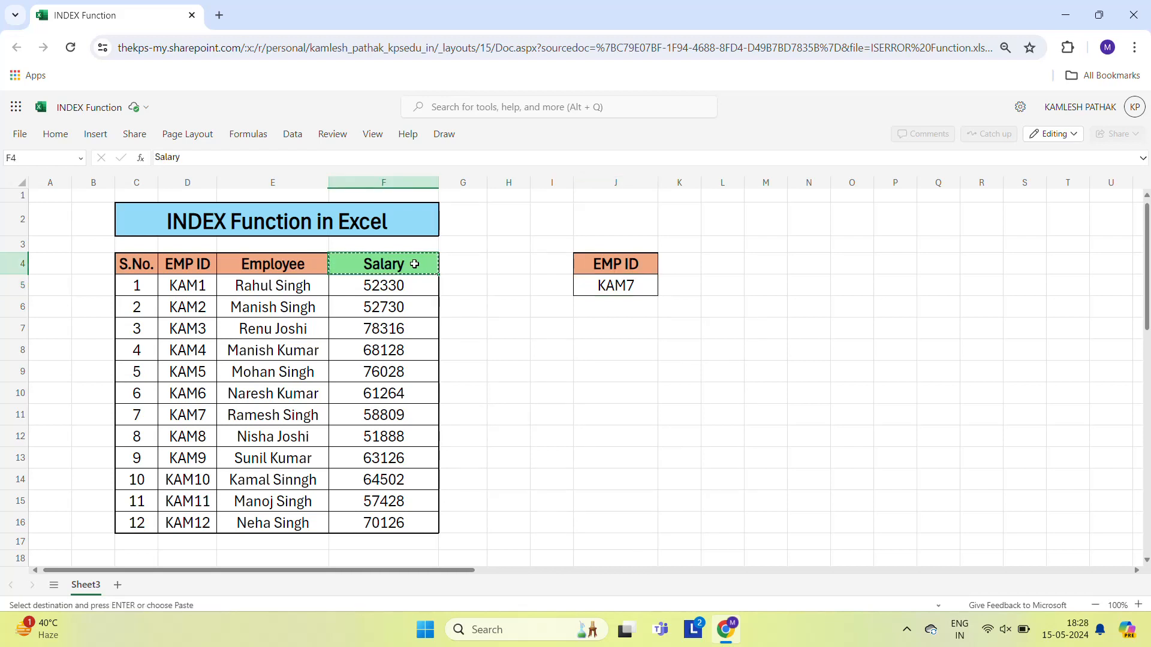
{"action": "key", "text": "Right"}
{"action": "key", "text": "Right"}
{"action": "key", "text": "Right"}
{"action": "key", "text": "Right"}
{"action": "key", "text": "Right"}
{"action": "key", "text": "ctrl+v"}
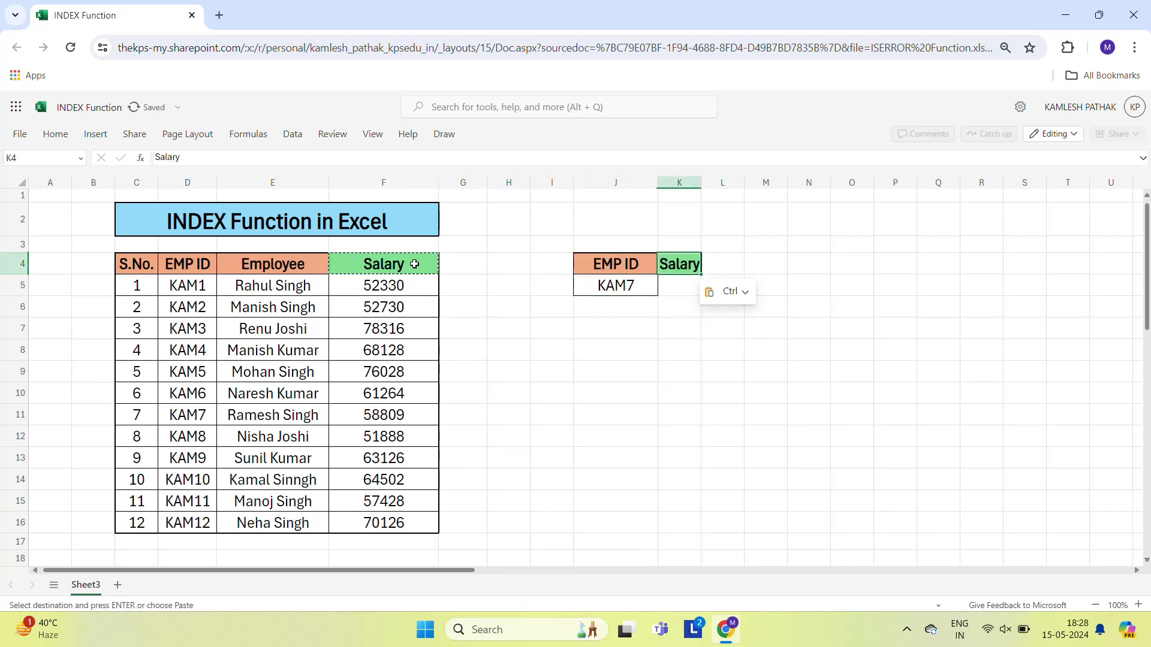
{"action": "left_click_drag", "start_coordinate": [738, 184], "coordinate": [759, 184]}
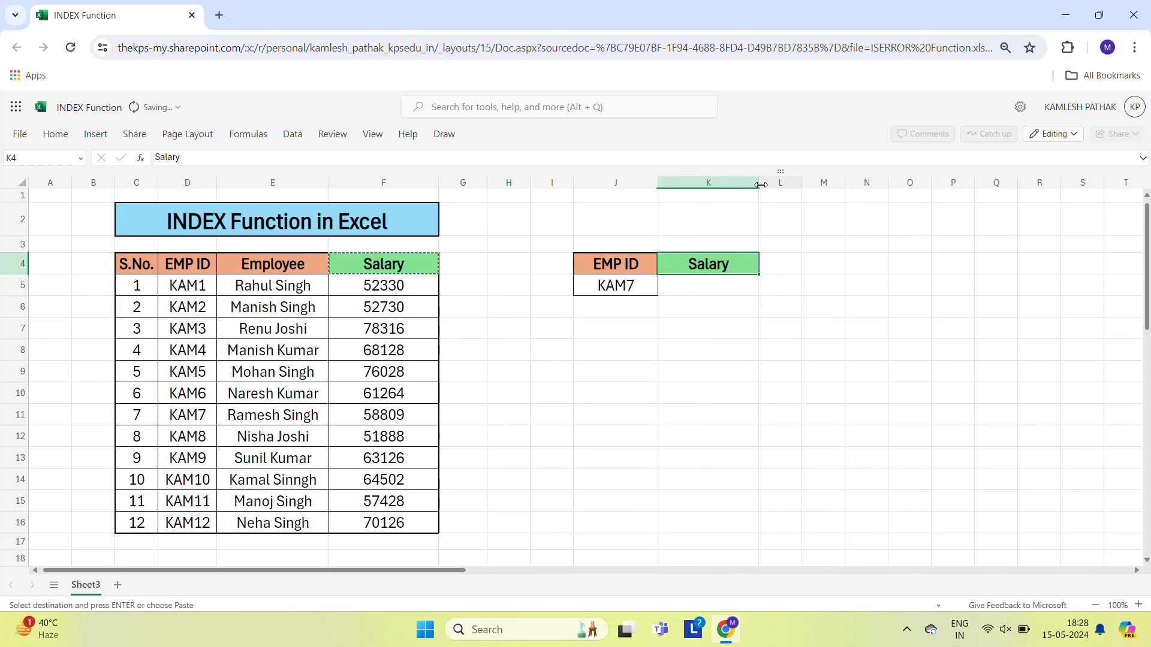
{"action": "left_click", "coordinate": [736, 290]}
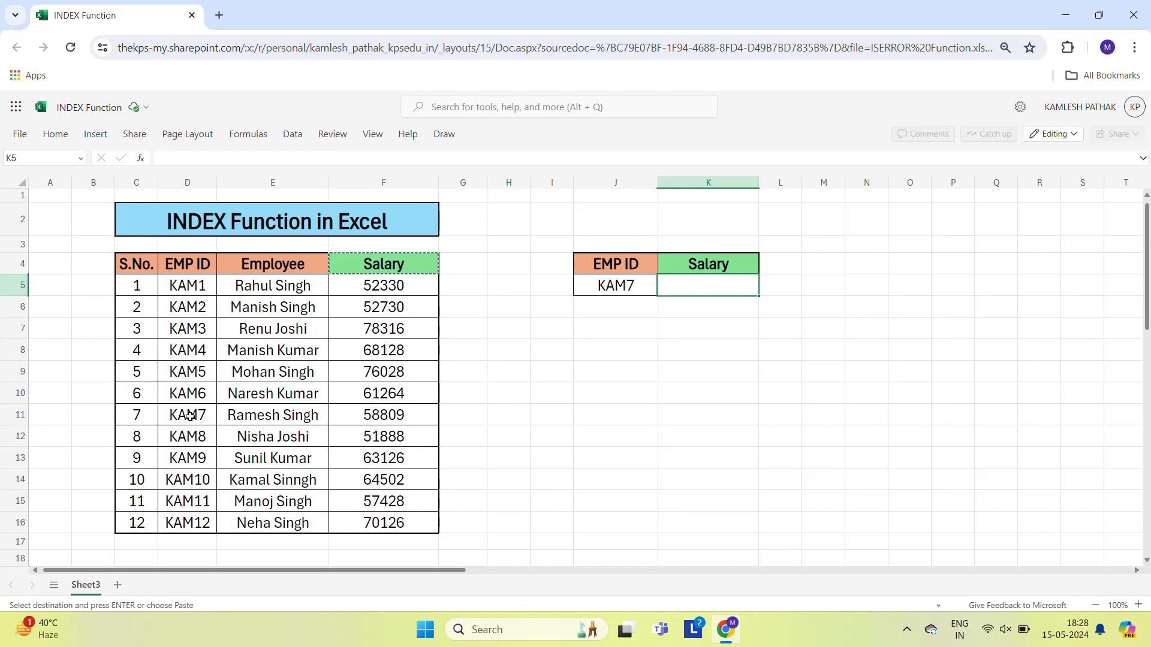
{"action": "left_click", "coordinate": [109, 413]}
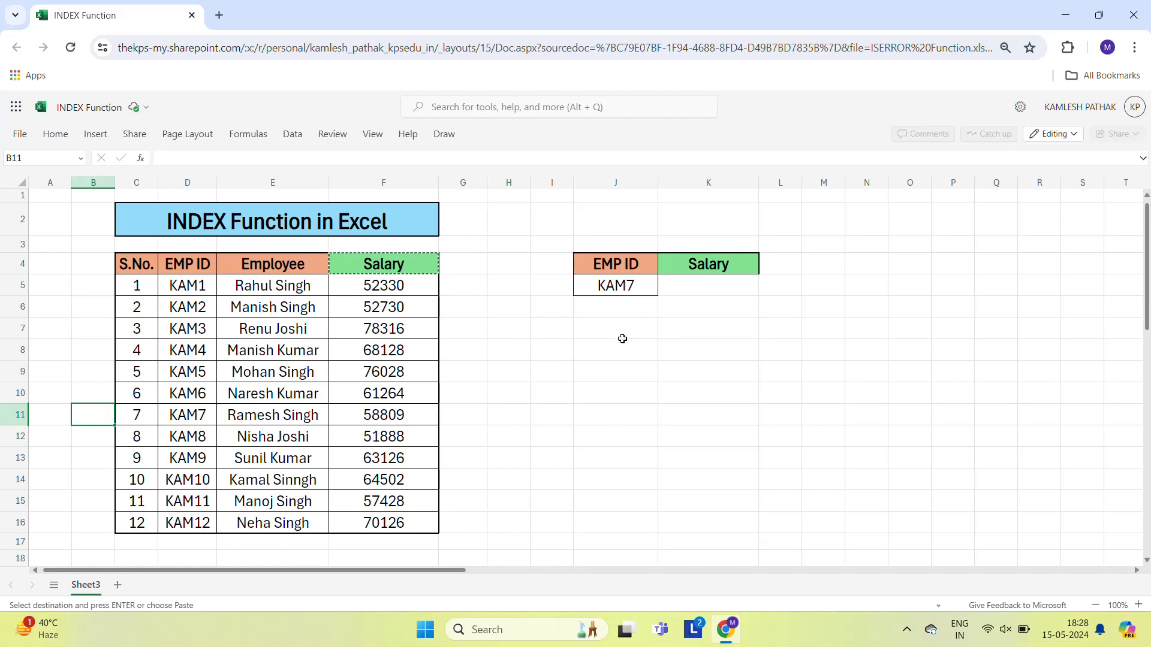
{"action": "left_click", "coordinate": [725, 285]}
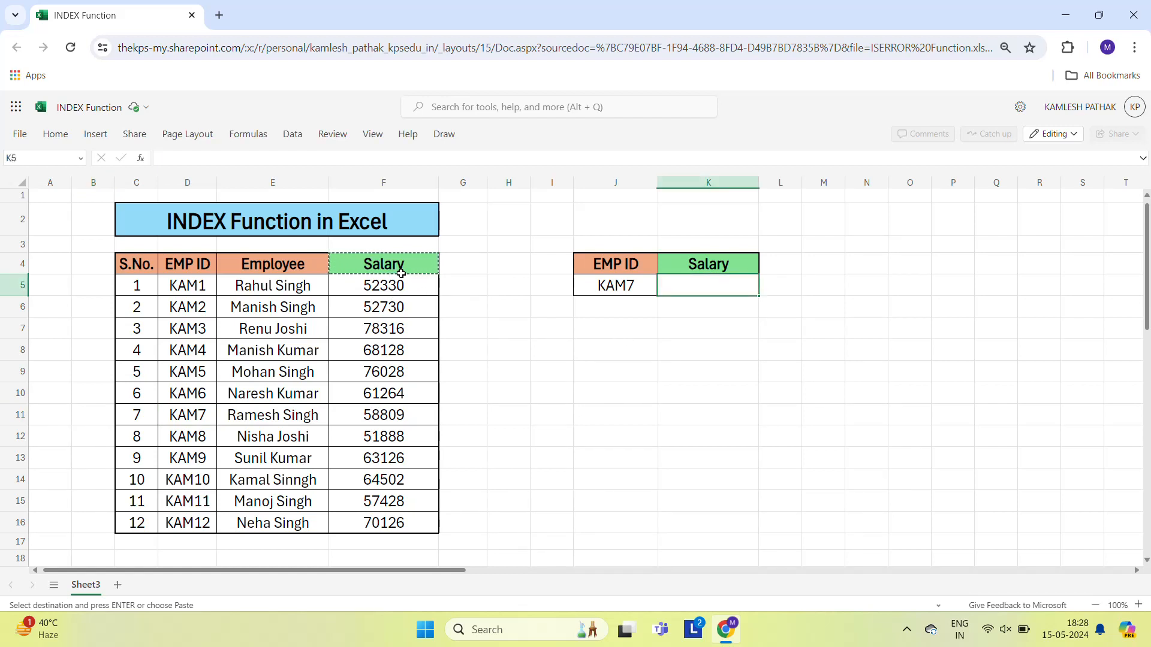
{"action": "key", "text": "Escape"}
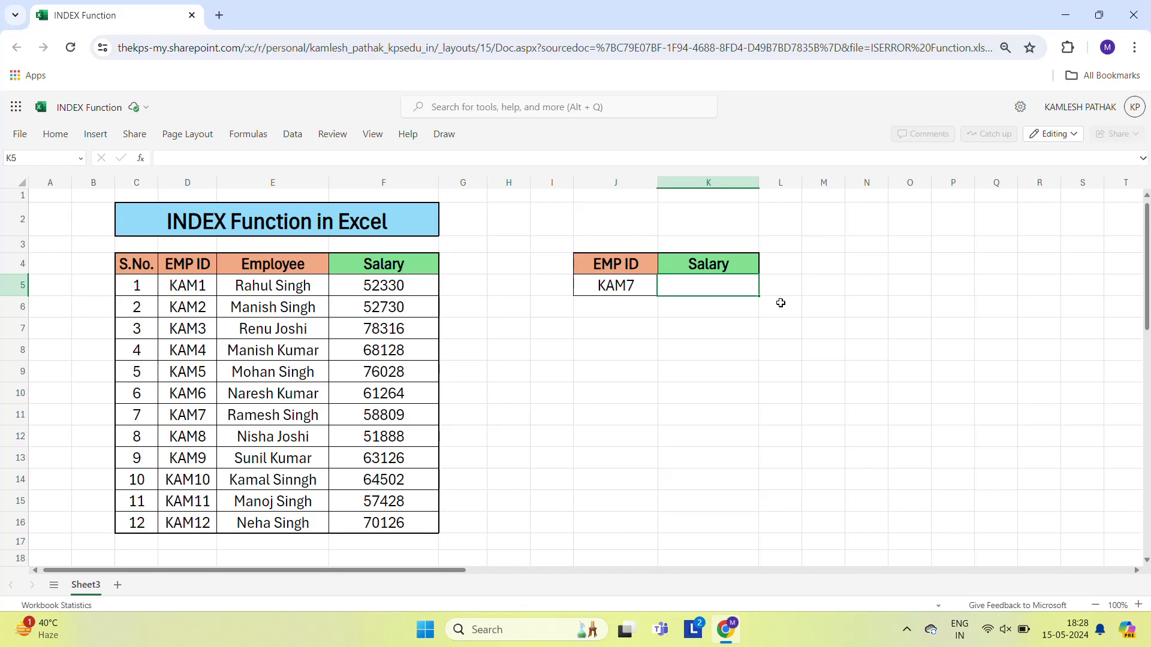
Step: Enter the formula =INDEX(C5:F16,7,4) in K5 to return the seventh employee's salary
{"action": "type", "text": "=ind"}
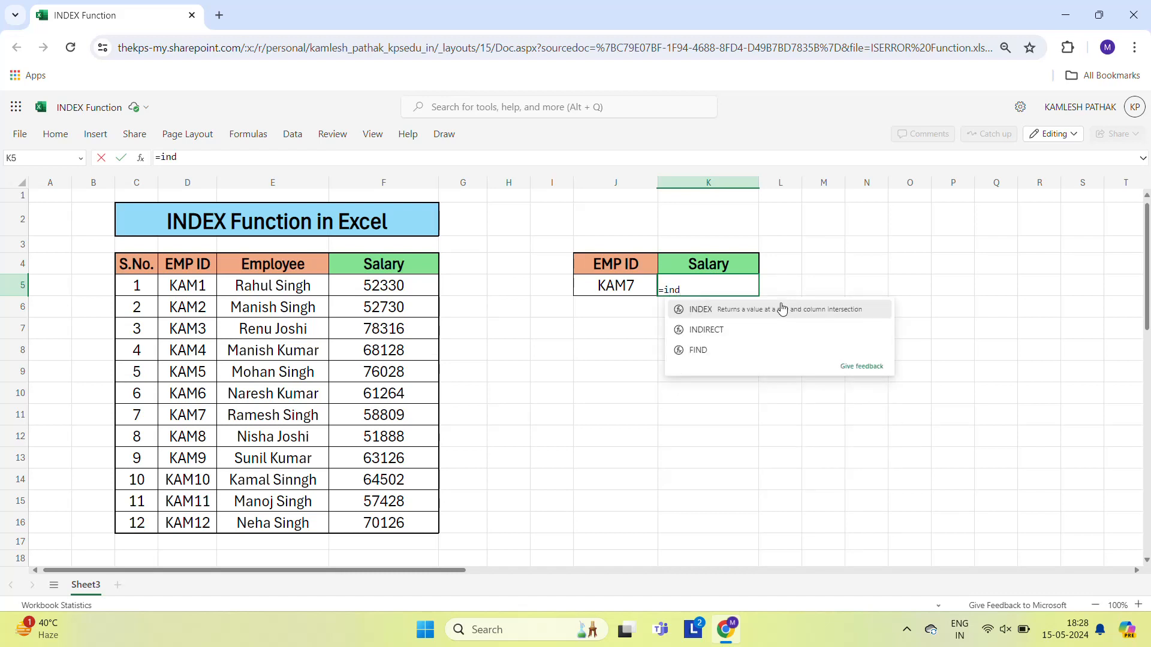
{"action": "left_click", "coordinate": [782, 308]}
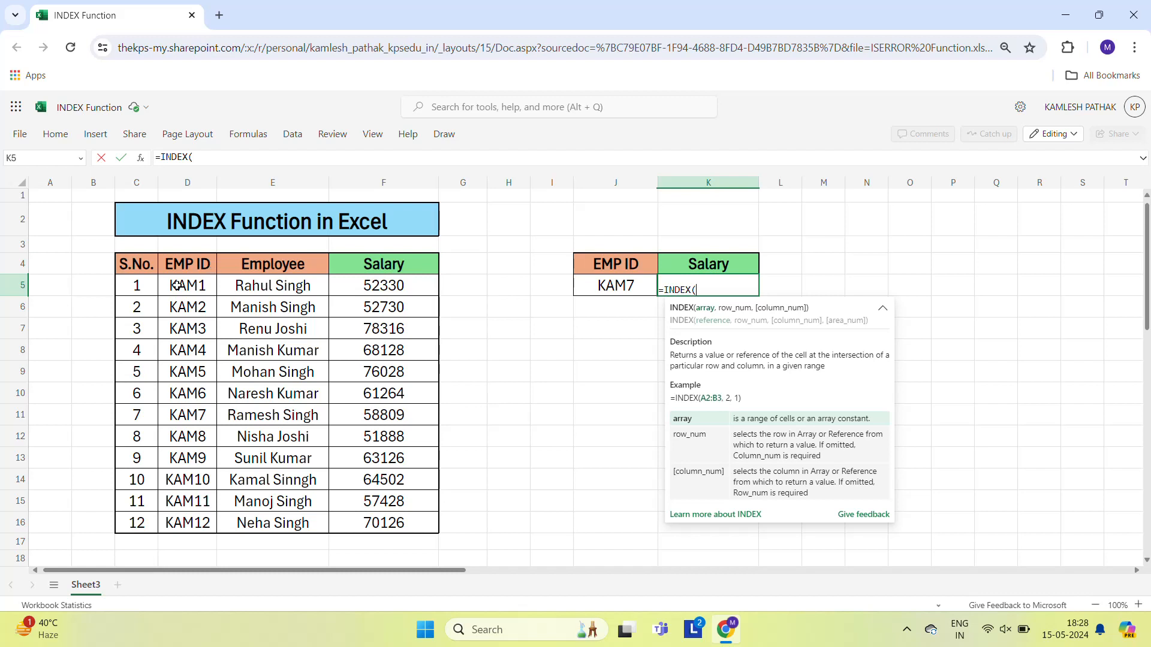
{"action": "left_click", "coordinate": [135, 292]}
{"action": "key", "text": "shift+Right"}
{"action": "key", "text": "shift+Right"}
{"action": "key", "text": "shift+Right"}
{"action": "key", "text": "shift+Right"}
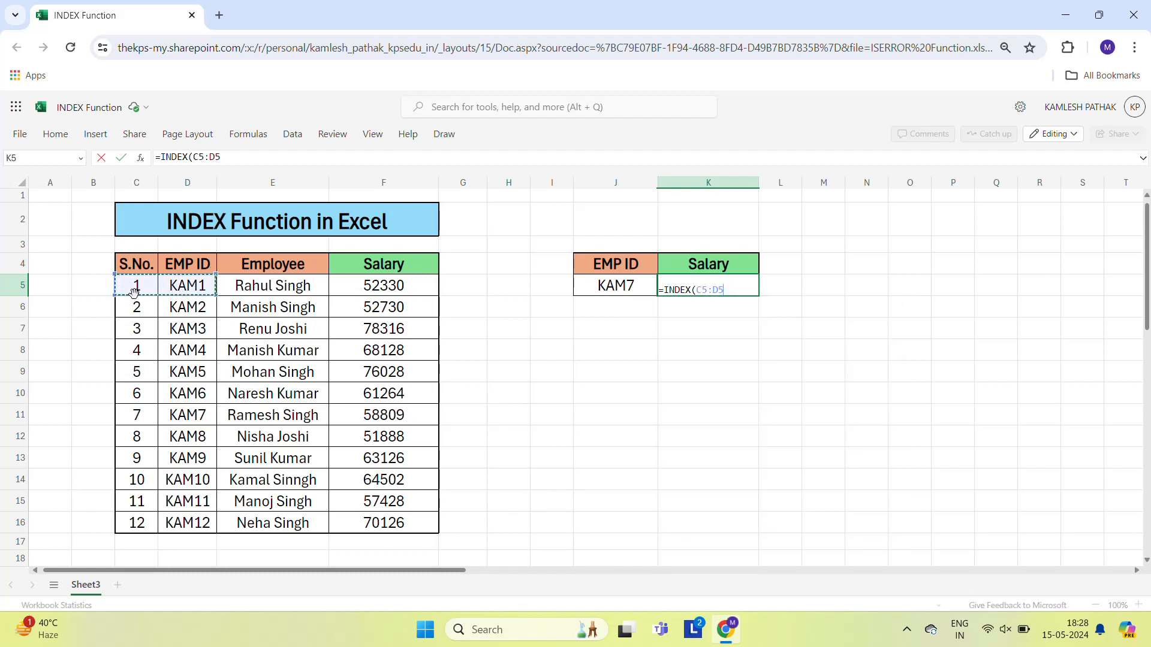
{"action": "key", "text": "shift+Left"}
{"action": "key", "text": "ctrl+shift+Down"}
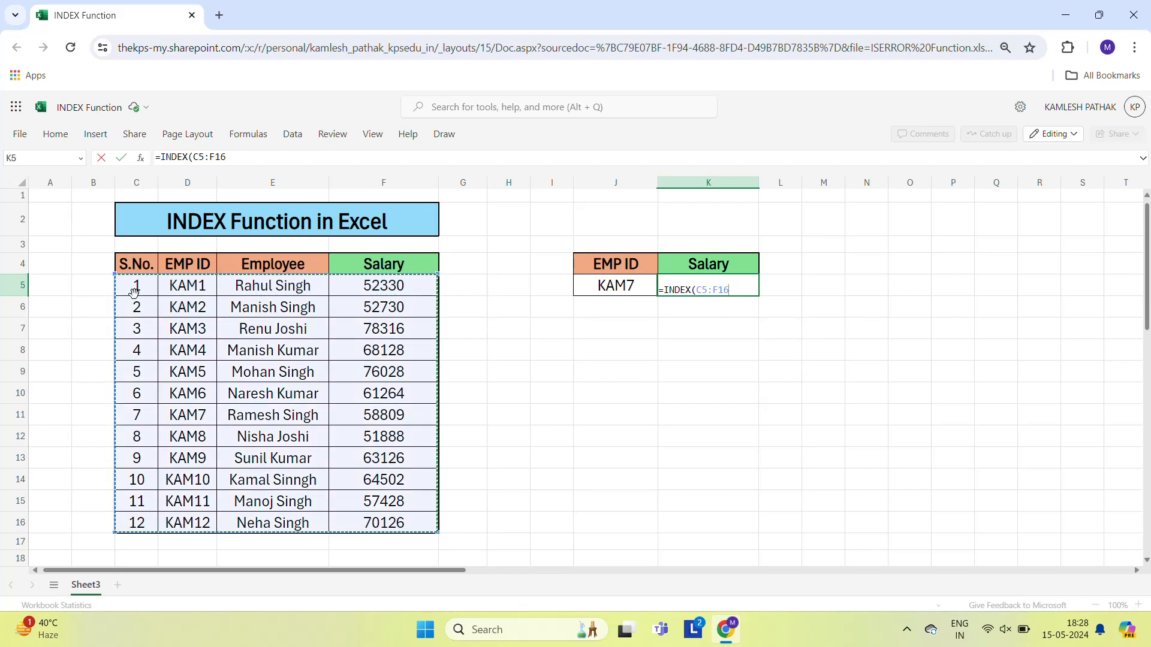
{"action": "type", "text": ",7"}
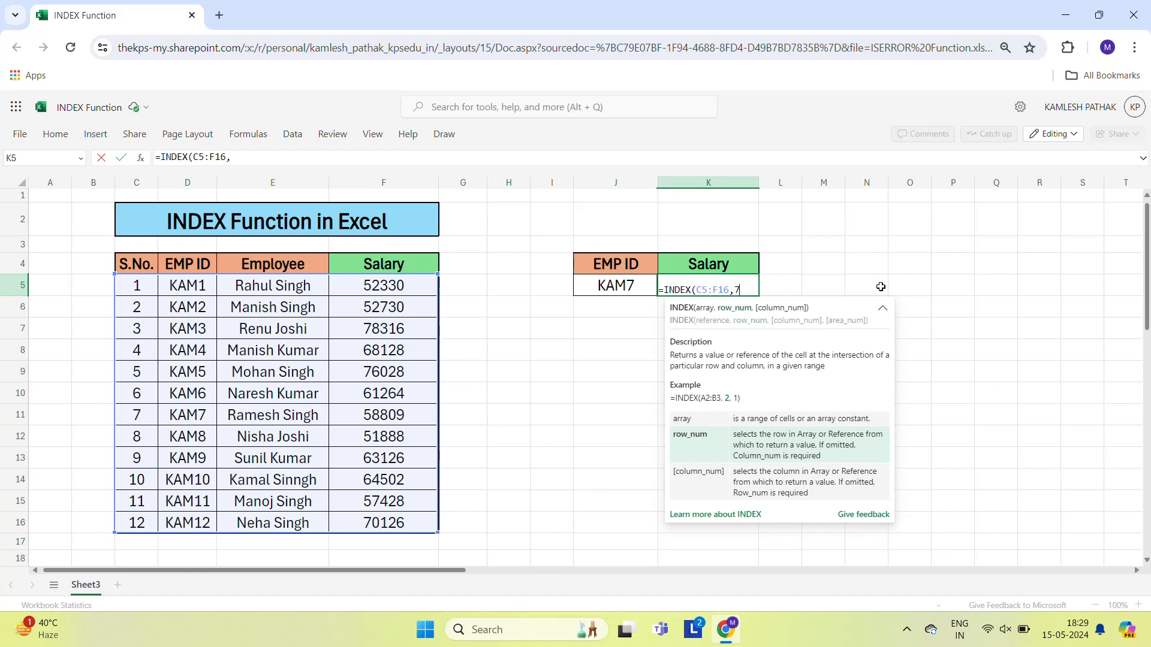
{"action": "type", "text": ",4"}
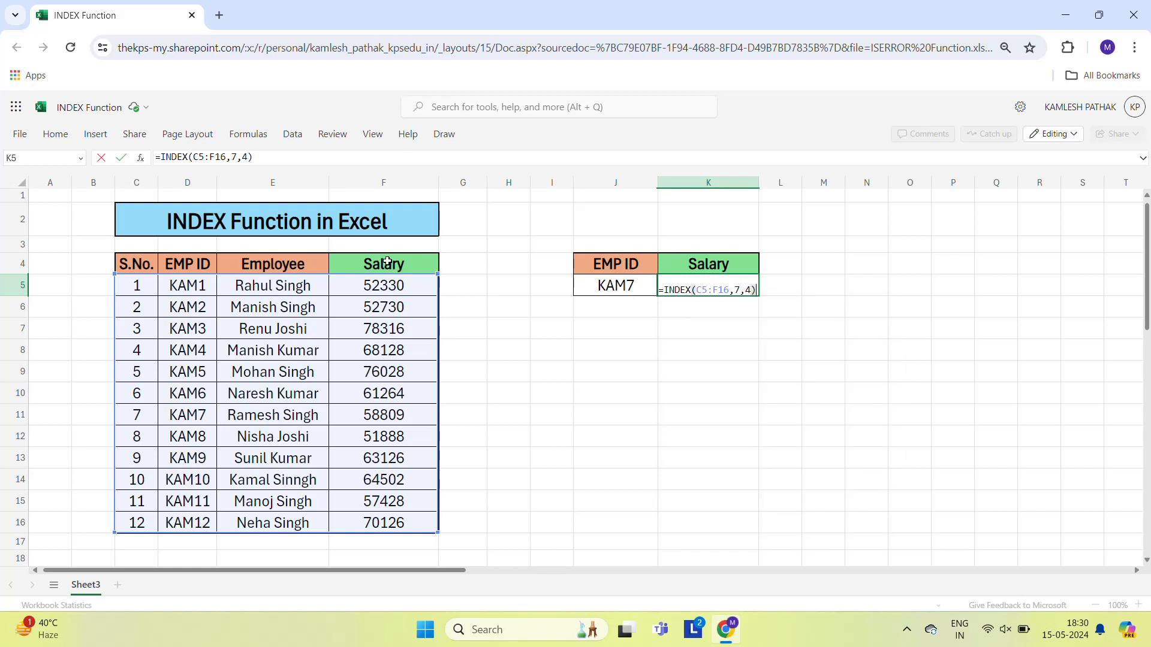
{"action": "key", "text": "Return"}
{"action": "key", "text": "Up"}
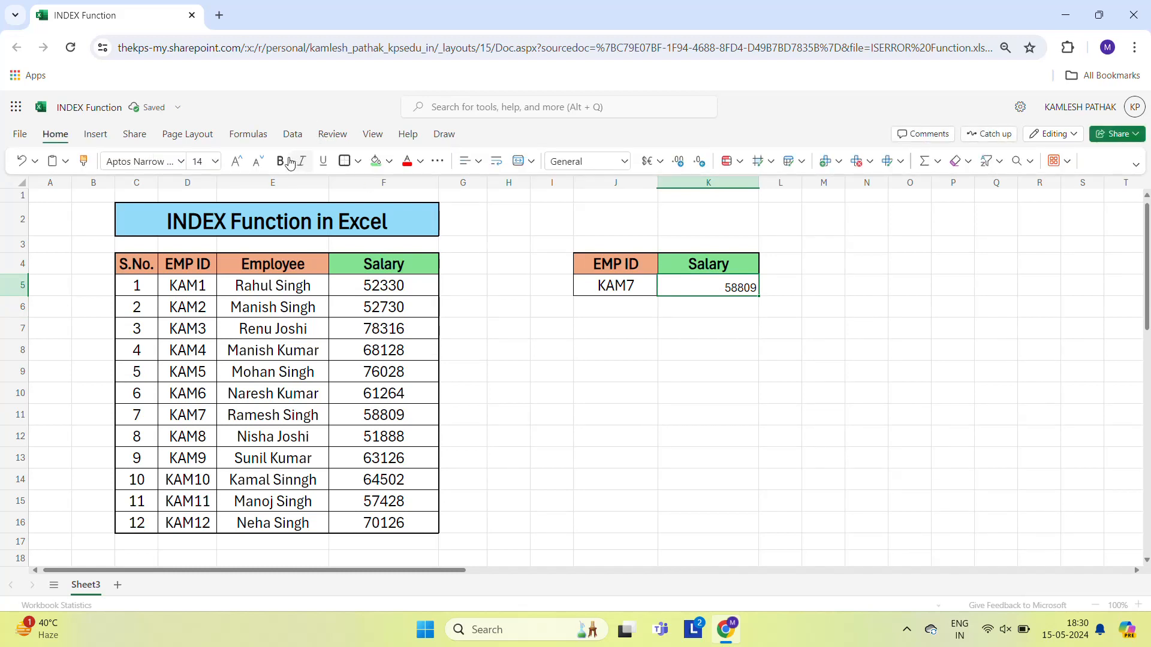
Step: Format the salary result in K5 with font size 18 and centre it horizontally
{"action": "left_click", "coordinate": [215, 162]}
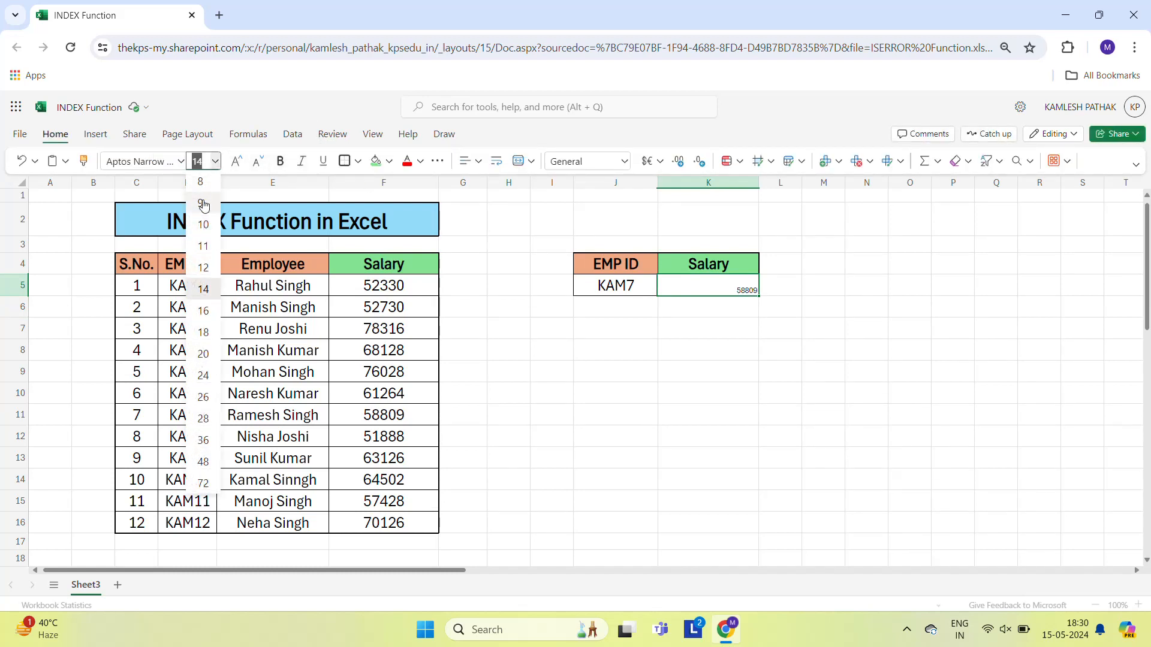
{"action": "left_click", "coordinate": [205, 330]}
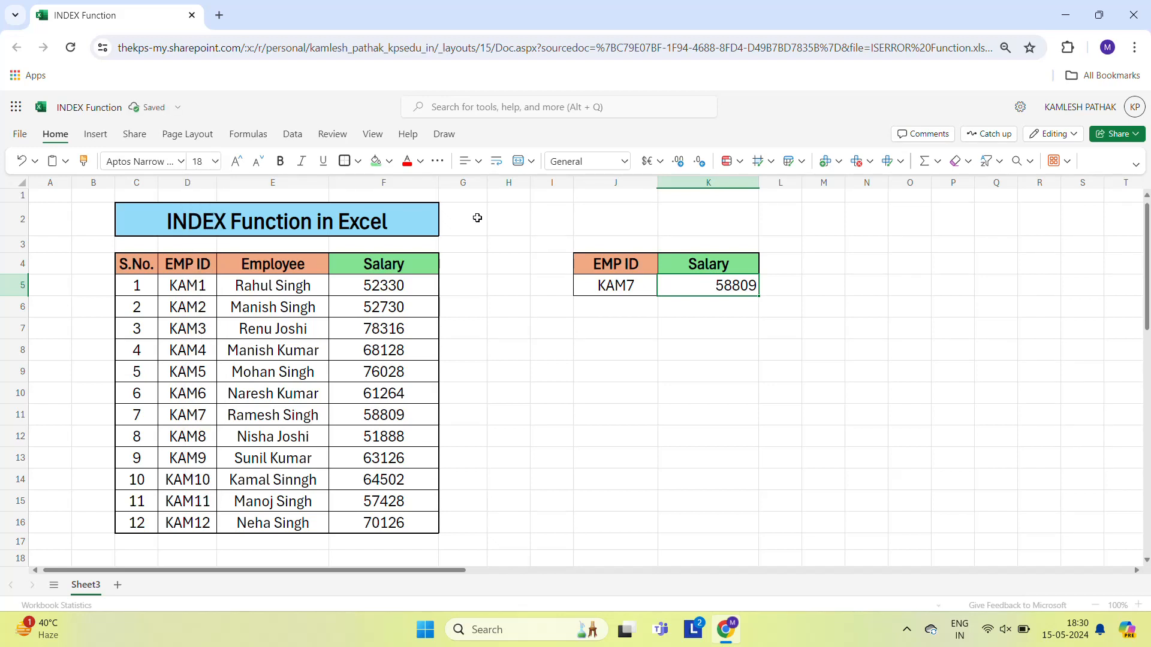
{"action": "left_click", "coordinate": [474, 162]}
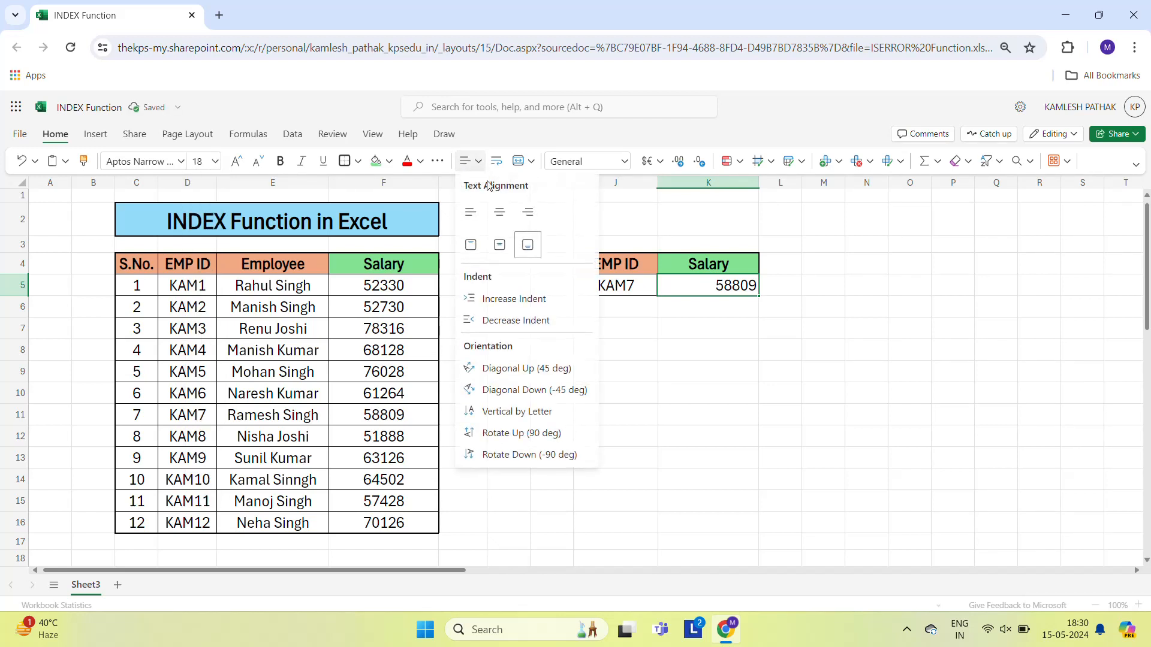
{"action": "left_click", "coordinate": [500, 212]}
{"action": "left_click", "coordinate": [793, 294]}
{"action": "key", "text": "ctrl+F1"}
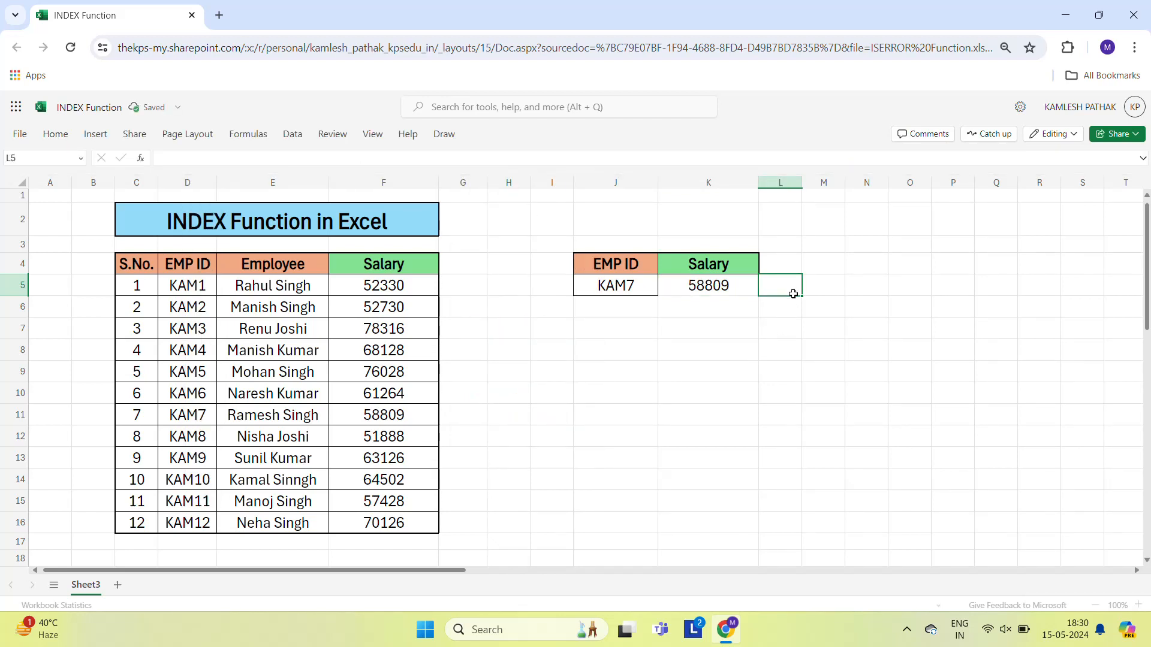
{"action": "key", "text": "Left"}
{"action": "key", "text": "Left"}
{"action": "key", "text": "Left"}
{"action": "key", "text": "Right"}
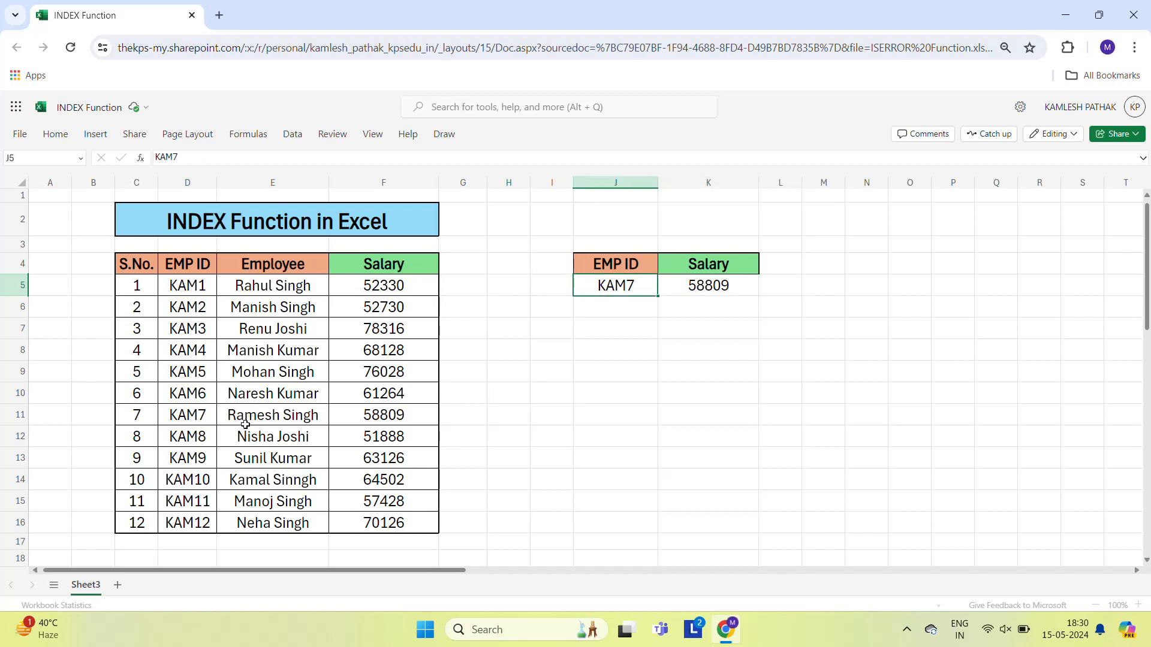
Step: Highlight the seventh employee's table row, C11:F11, with a yellow fill
{"action": "left_click", "coordinate": [129, 420]}
{"action": "key", "text": "shift+Right"}
{"action": "key", "text": "shift+Right"}
{"action": "key", "text": "shift+Right"}
{"action": "key", "text": "ctrl+F1"}
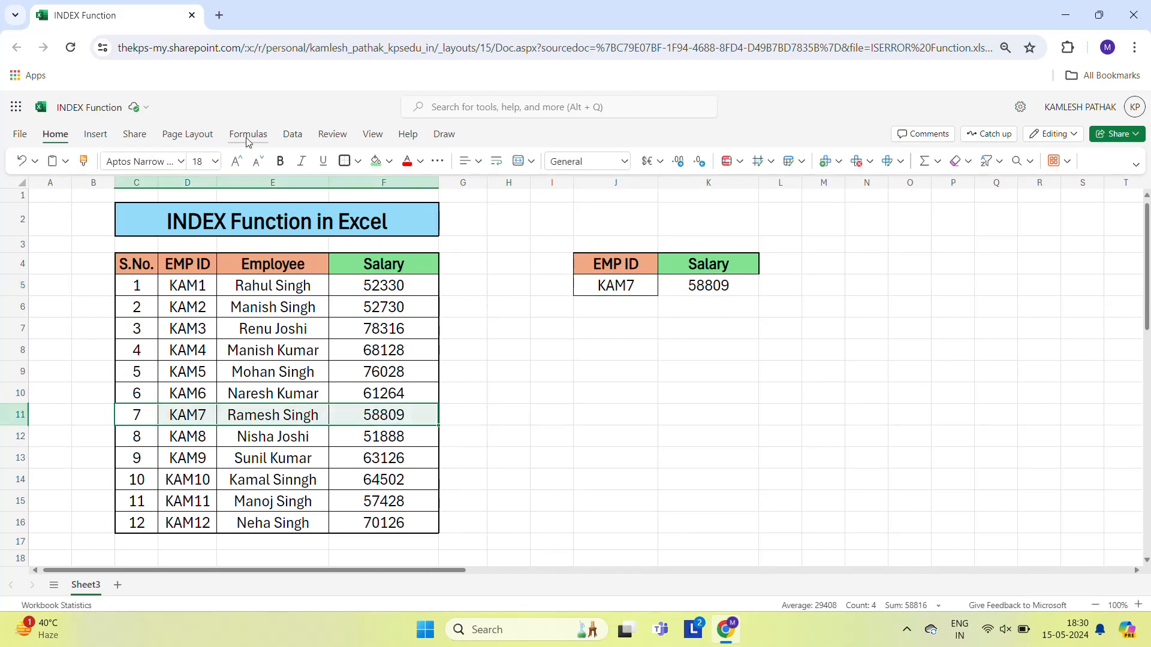
{"action": "left_click", "coordinate": [390, 163]}
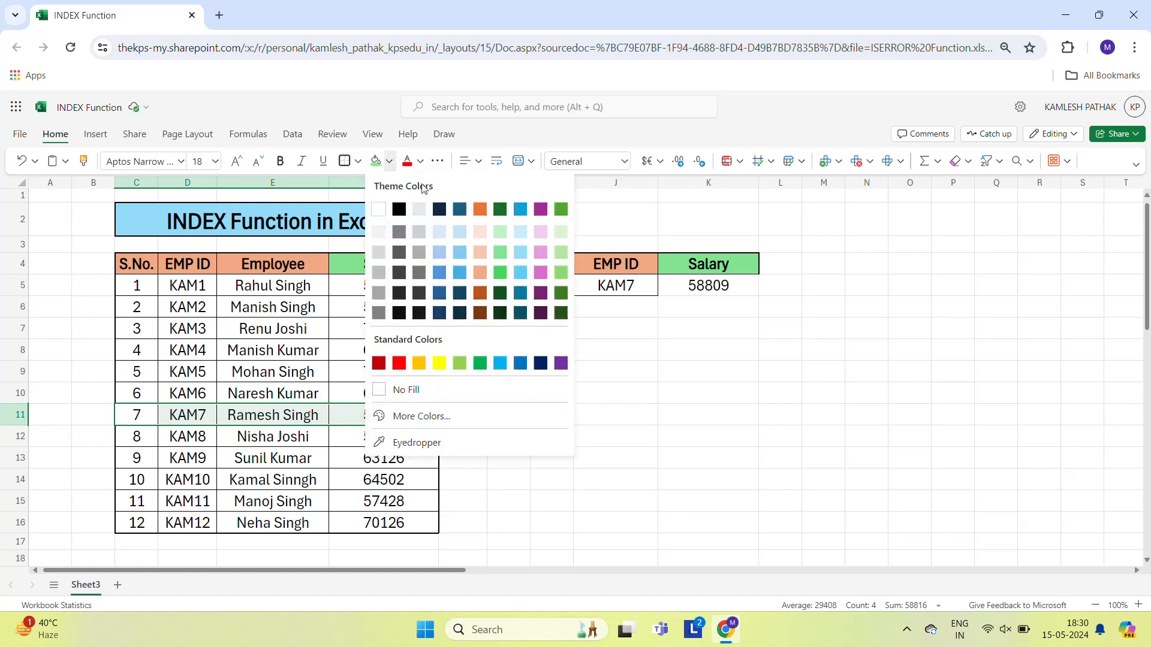
{"action": "left_click", "coordinate": [439, 364]}
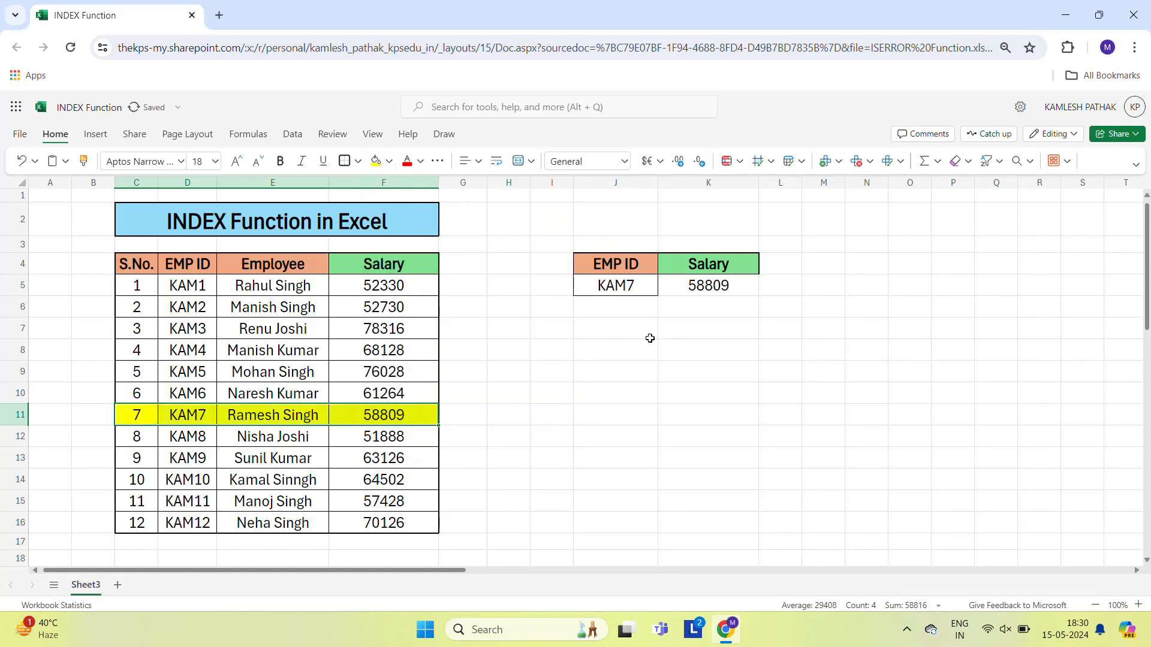
Step: Compare the employee ID and salary result in J5:K5 with the highlighted source cells D11 and F11
{"action": "left_click", "coordinate": [628, 289]}
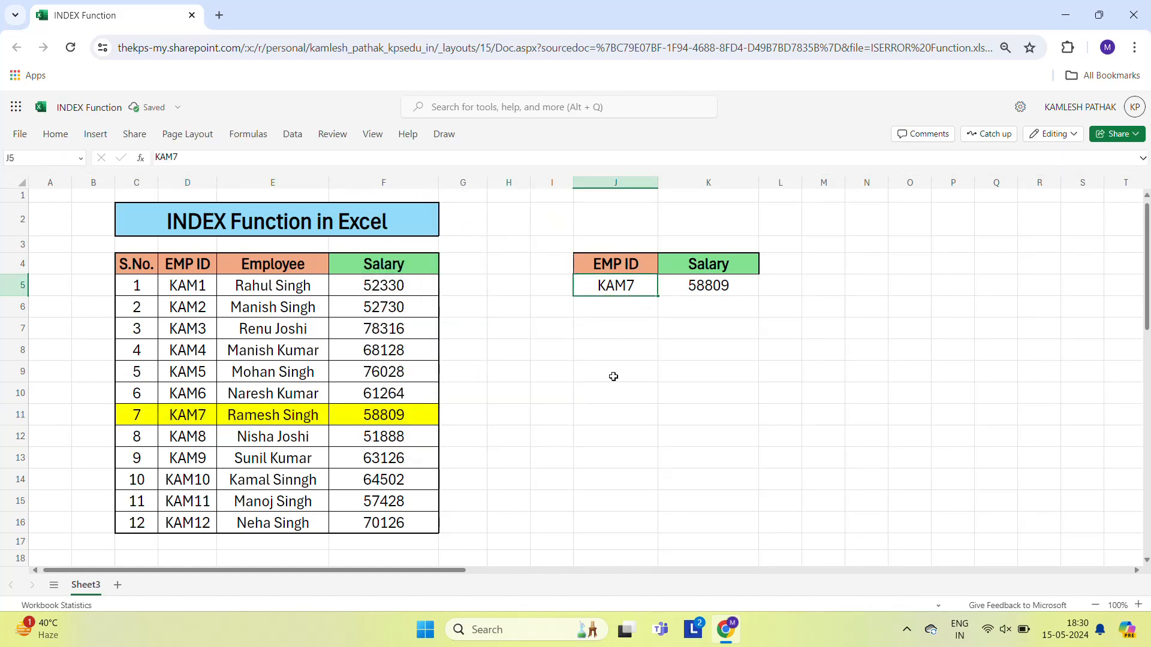
{"action": "left_click", "coordinate": [201, 422]}
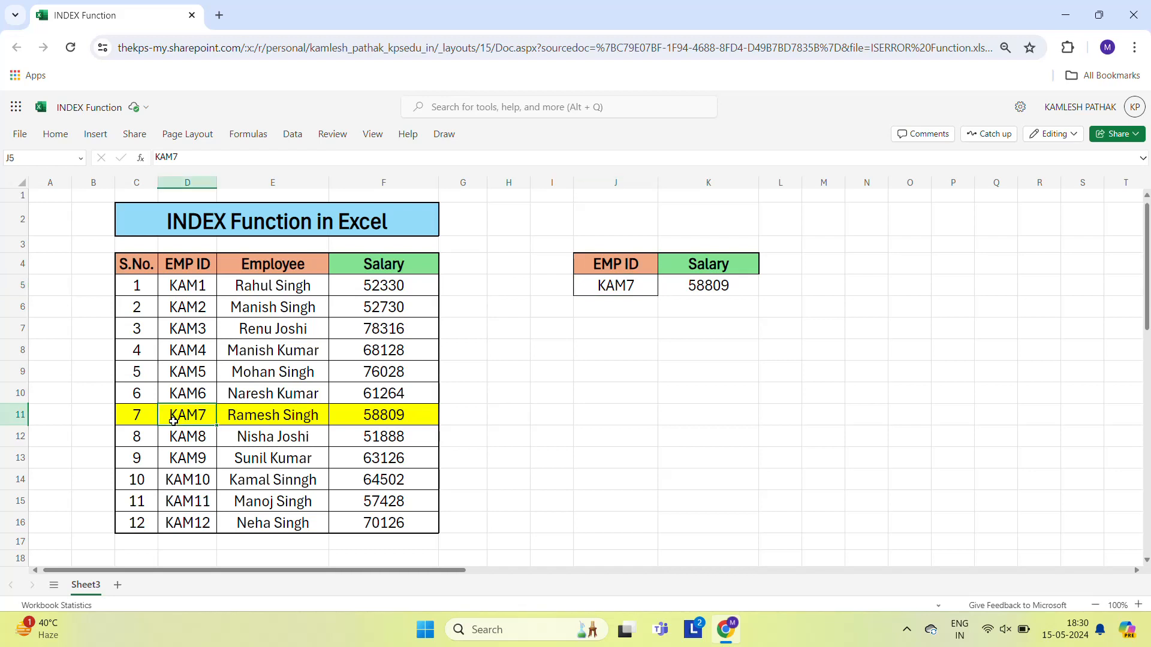
{"action": "left_click", "coordinate": [725, 290]}
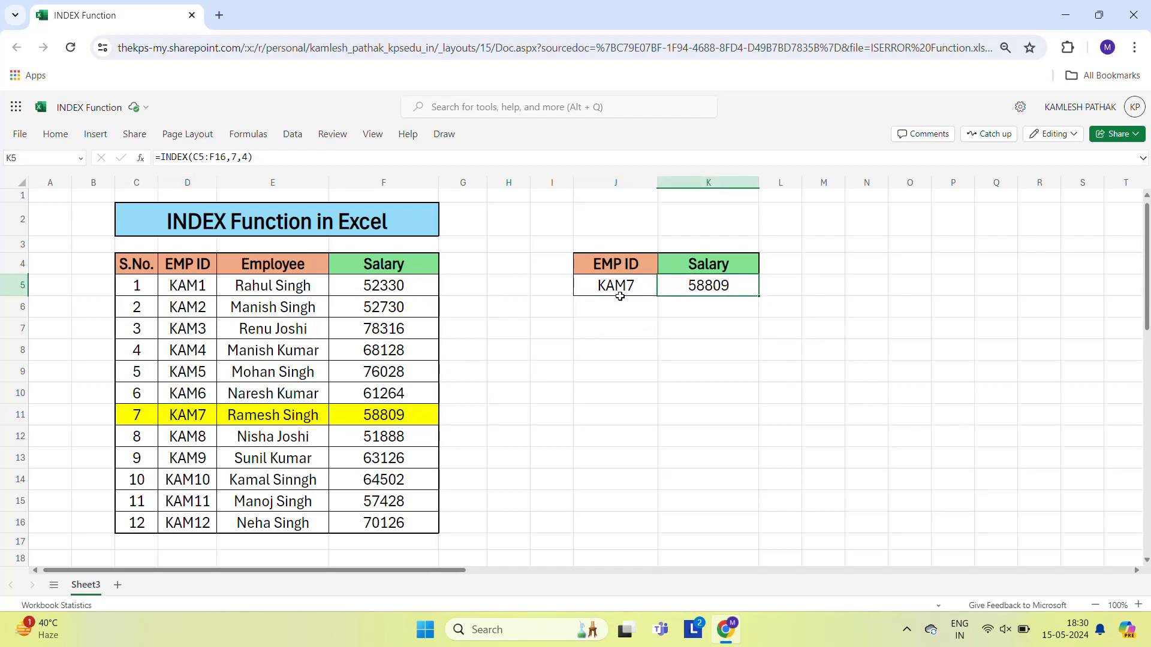
{"action": "left_click", "coordinate": [377, 418]}
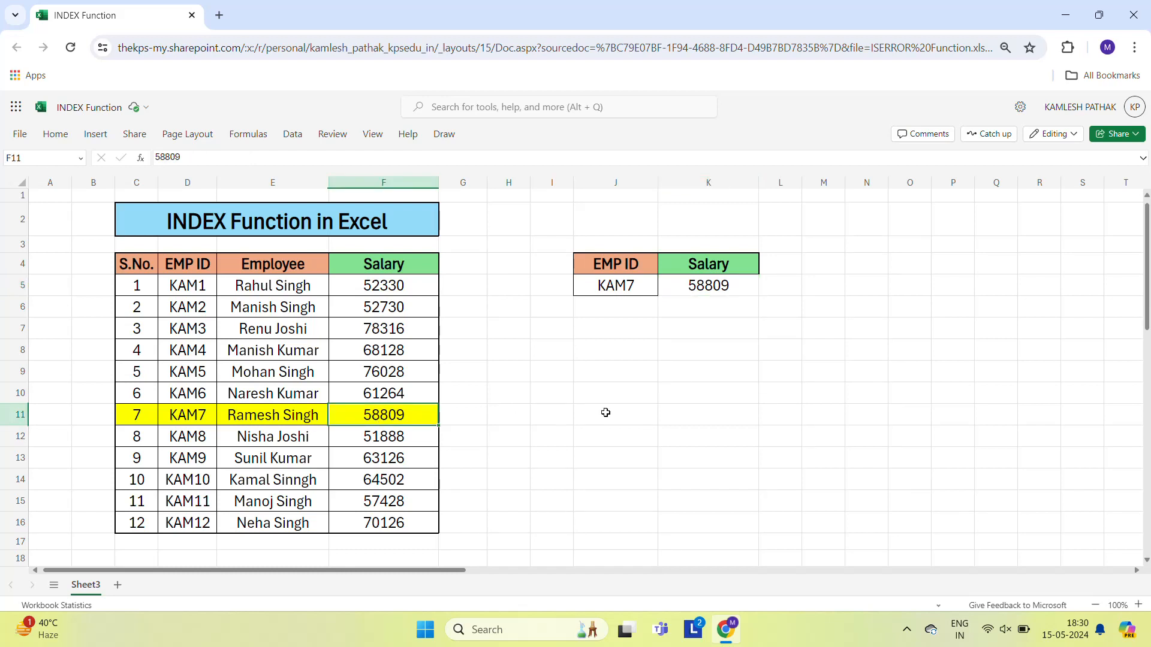
Step: Clear the Salary header and the INDEX formula from K4:K5
{"action": "left_click", "coordinate": [728, 285]}
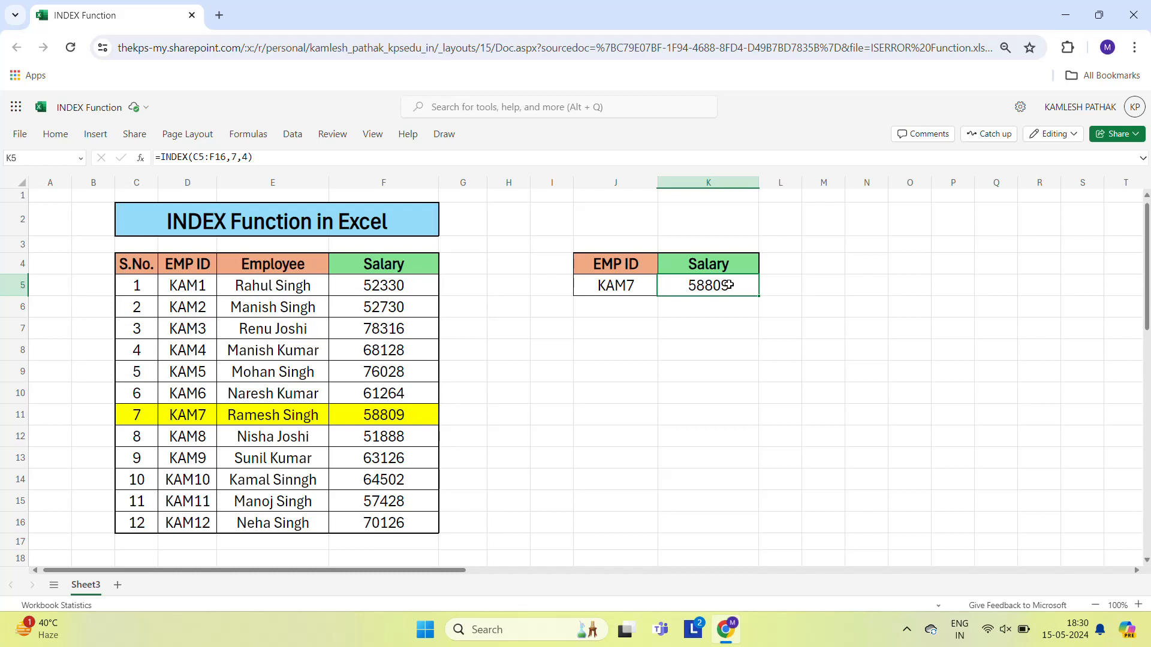
{"action": "key", "text": "Up"}
{"action": "key", "text": "shift+Down"}
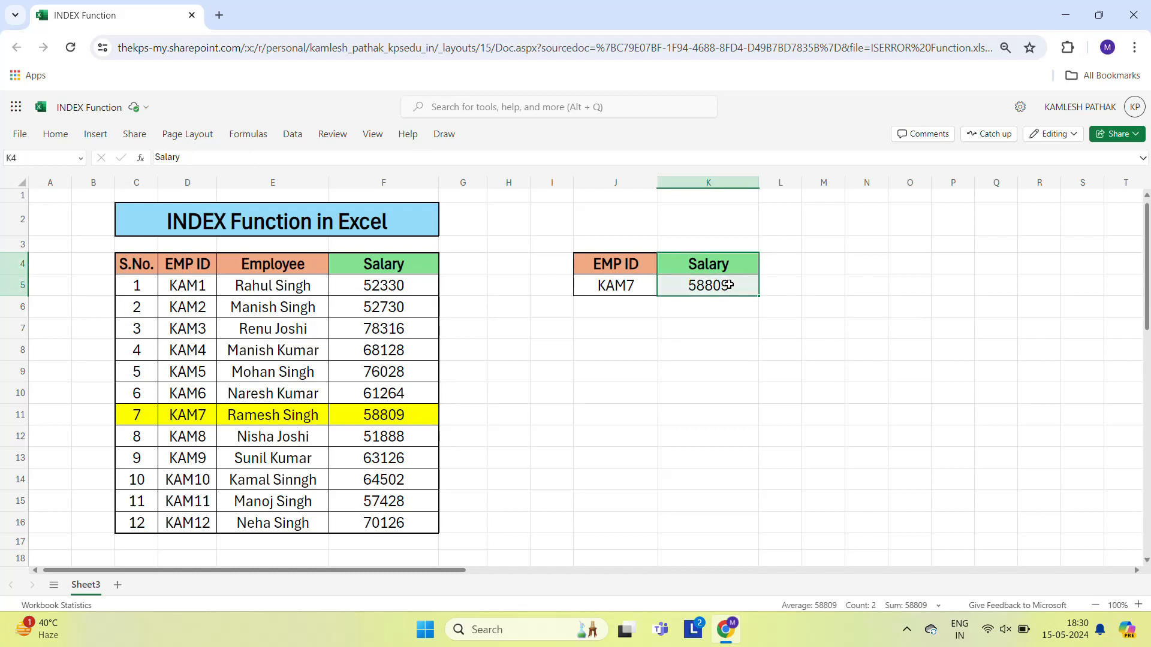
{"action": "key", "text": "Delete"}
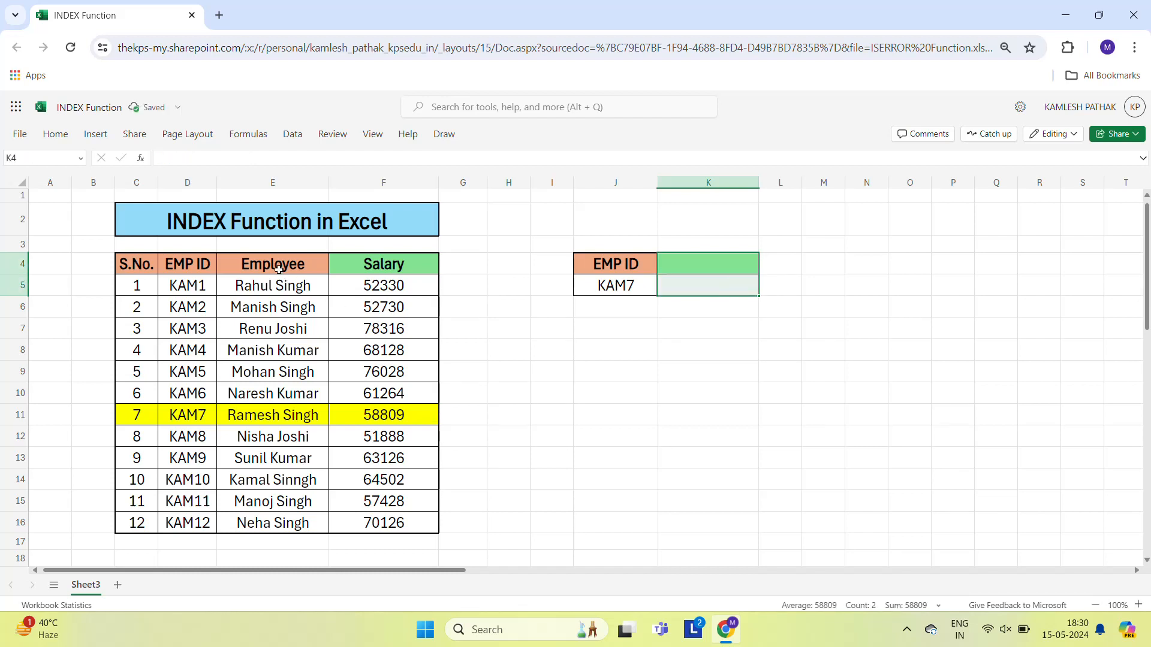
Step: Copy the Employee header from E4 to K4
{"action": "left_click", "coordinate": [275, 266]}
{"action": "key", "text": "ctrl+c"}
{"action": "key", "text": "Right"}
{"action": "key", "text": "Right"}
{"action": "key", "text": "Right"}
{"action": "key", "text": "Right"}
{"action": "key", "text": "Right"}
{"action": "key", "text": "Right"}
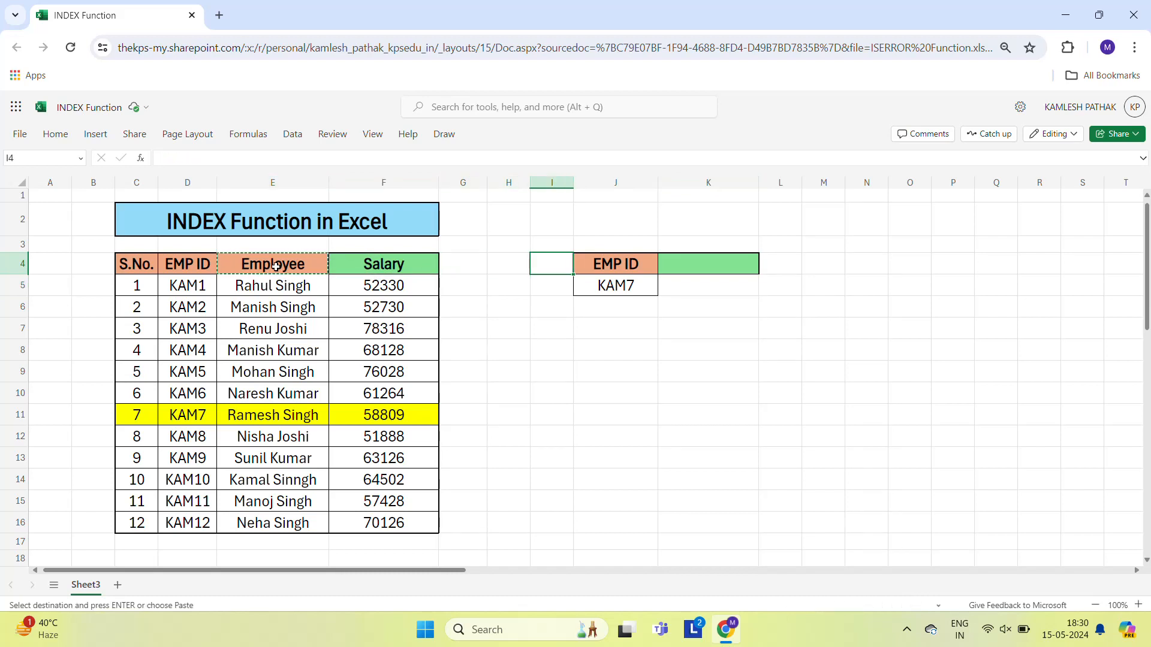
{"action": "key", "text": "ctrl+v"}
{"action": "key", "text": "Down"}
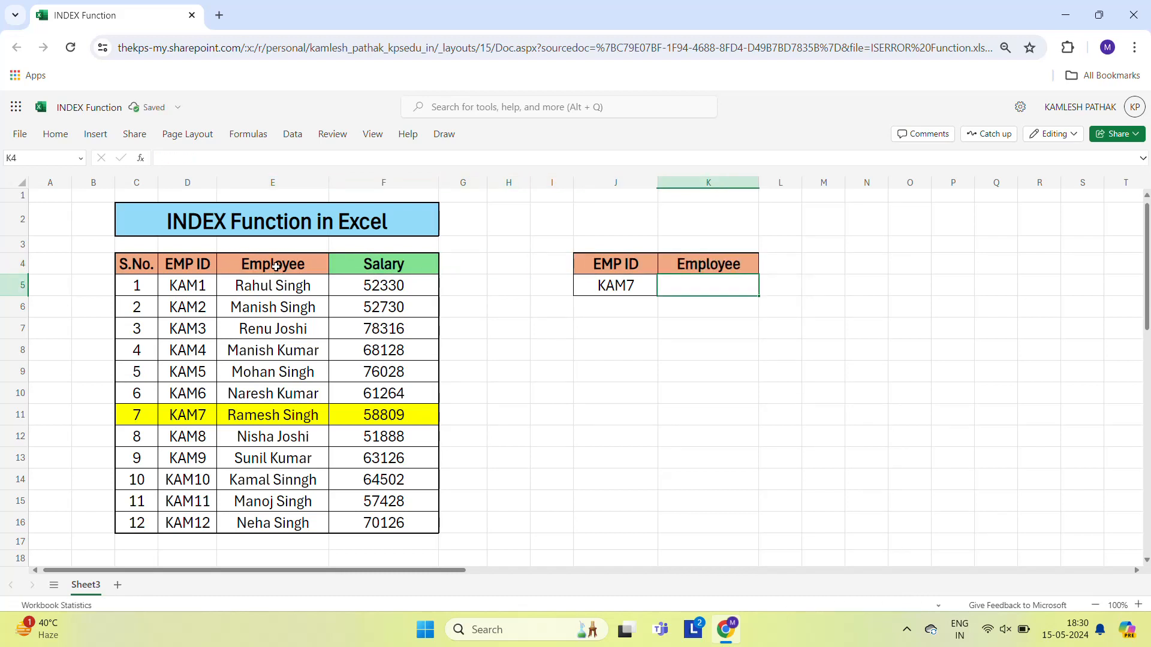
Step: Replace the employee ID in J5 with a copy of the fourth employee's ID from D8
{"action": "key", "text": "Left"}
{"action": "key", "text": "Delete"}
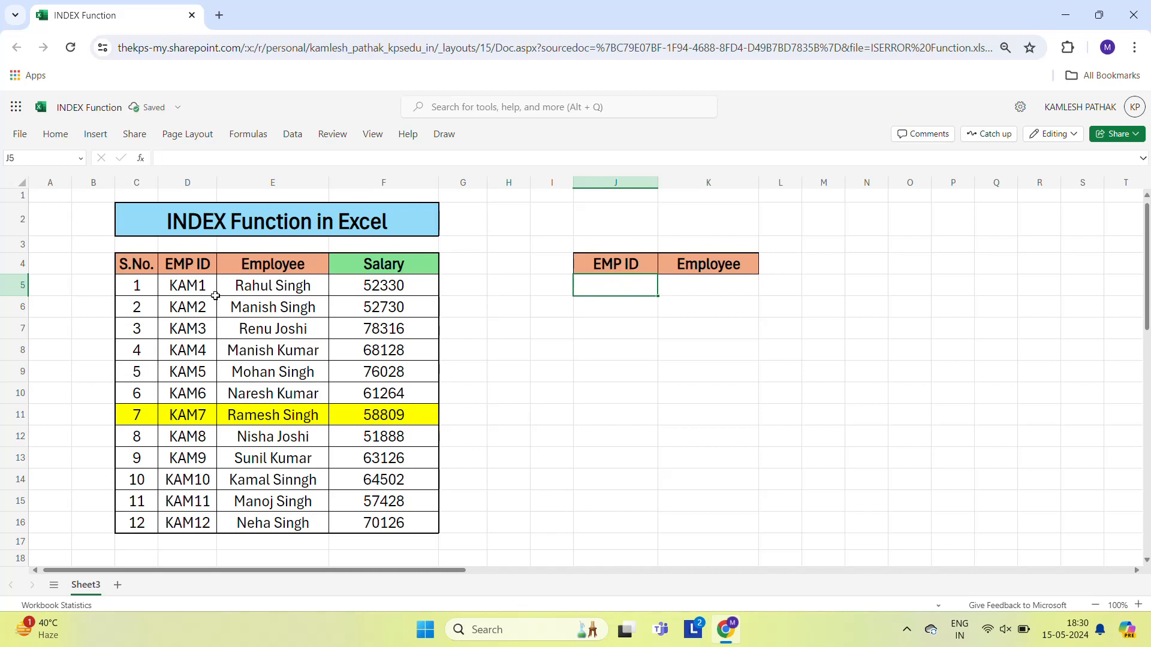
{"action": "left_click", "coordinate": [188, 346]}
{"action": "key", "text": "ctrl+c"}
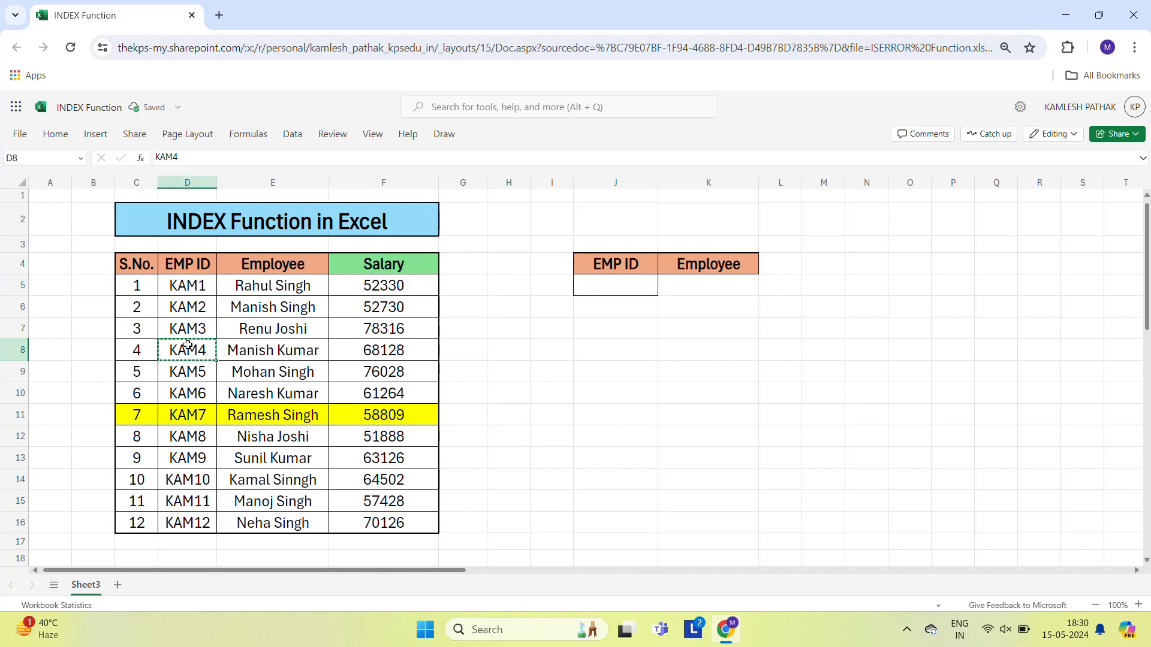
{"action": "key", "text": "Right"}
{"action": "key", "text": "Right"}
{"action": "key", "text": "Right"}
{"action": "key", "text": "Right"}
{"action": "key", "text": "Right"}
{"action": "key", "text": "Up"}
{"action": "key", "text": "Up"}
{"action": "key", "text": "Up"}
{"action": "key", "text": "Right"}
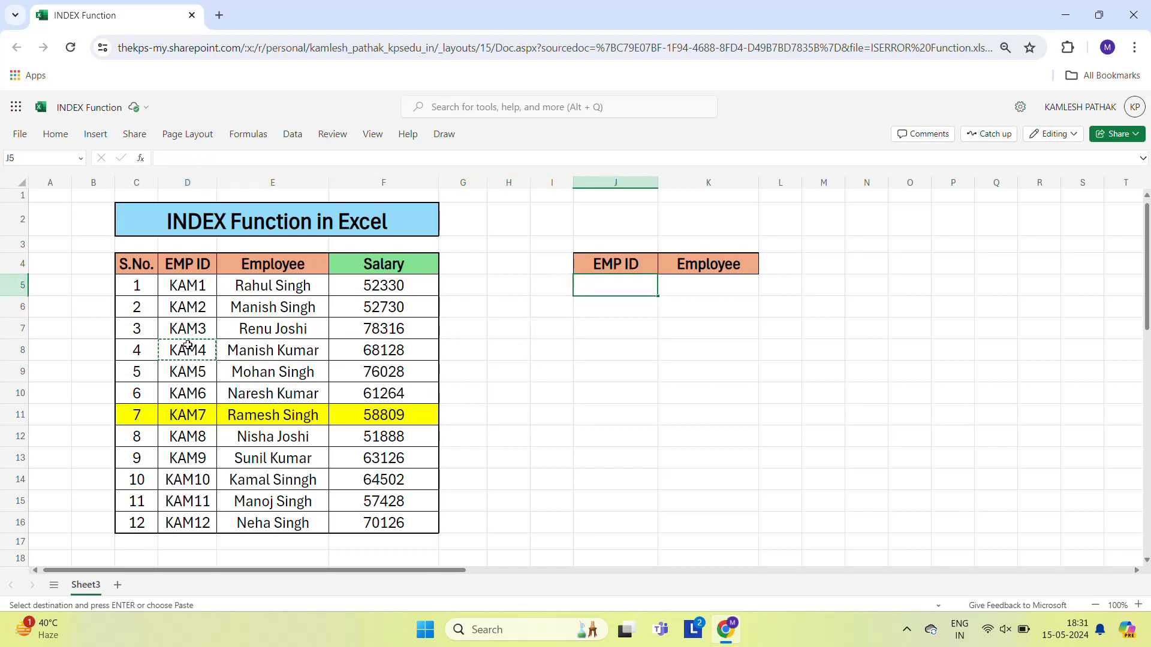
{"action": "key", "text": "ctrl+v"}
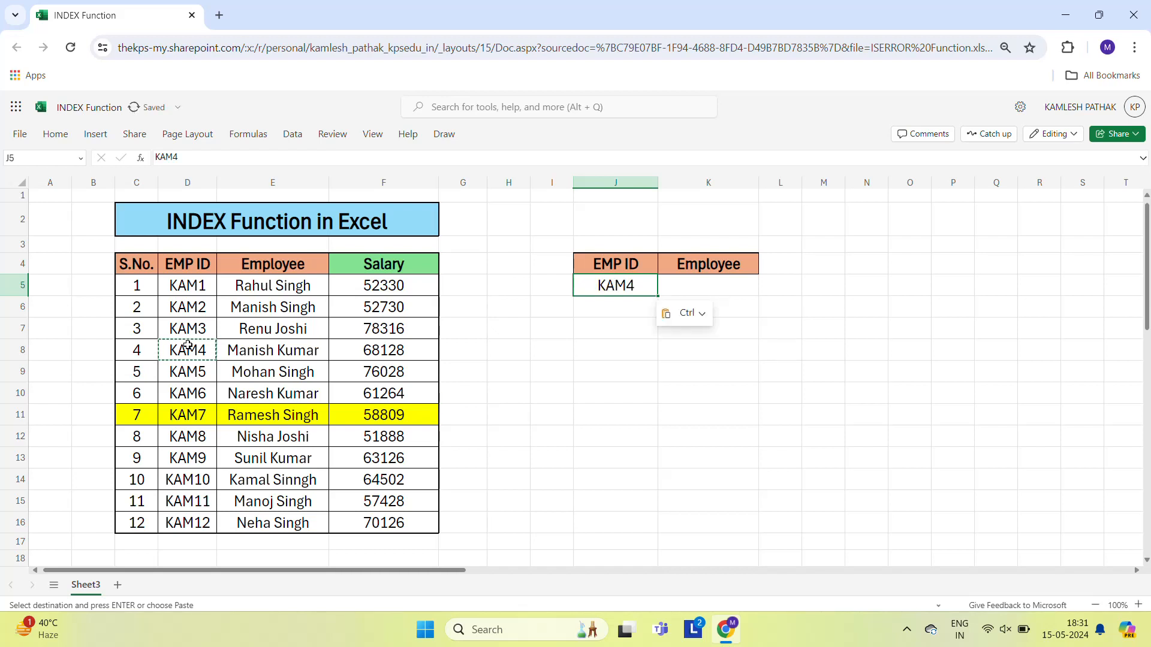
{"action": "key", "text": "Escape"}
Step: Enter the formula =INDEX(C5:F16,4,3) in K5 to return the fourth employee's name
{"action": "key", "text": "Right"}
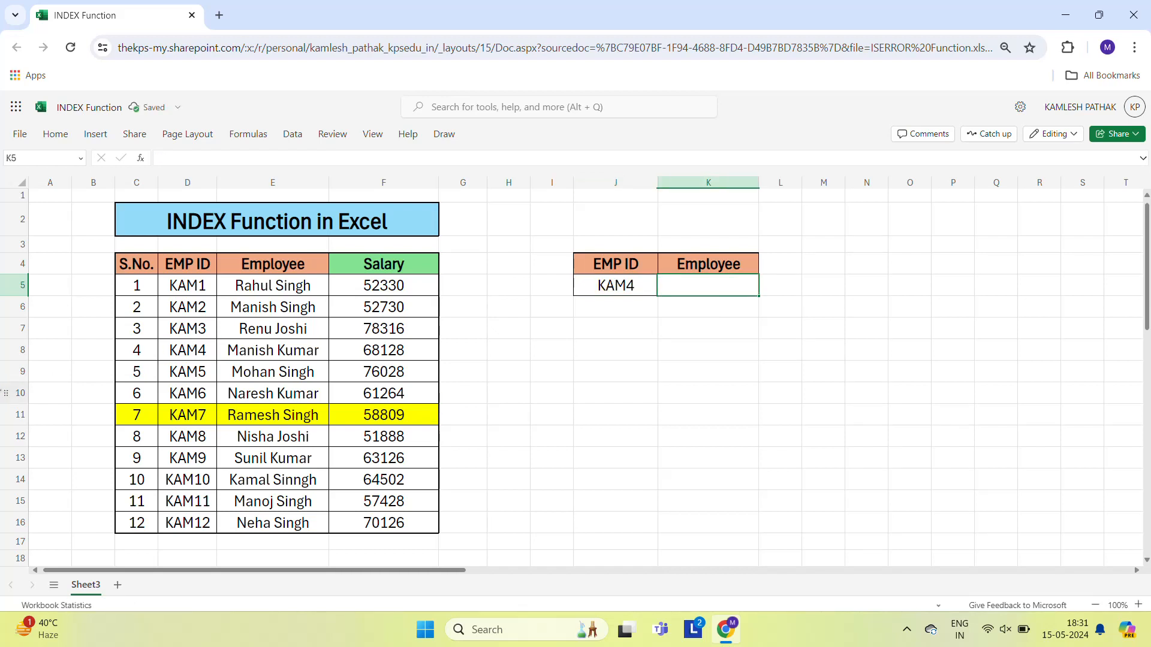
{"action": "left_click", "coordinate": [185, 355]}
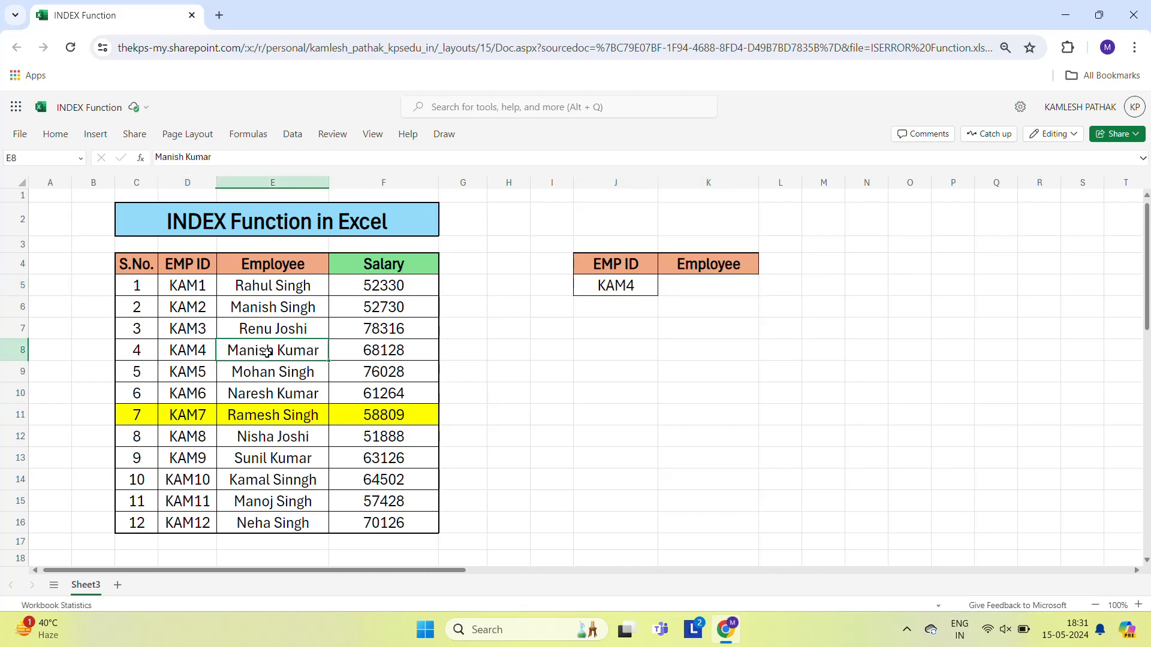
{"action": "left_click", "coordinate": [694, 289]}
{"action": "type", "text": "=in"}
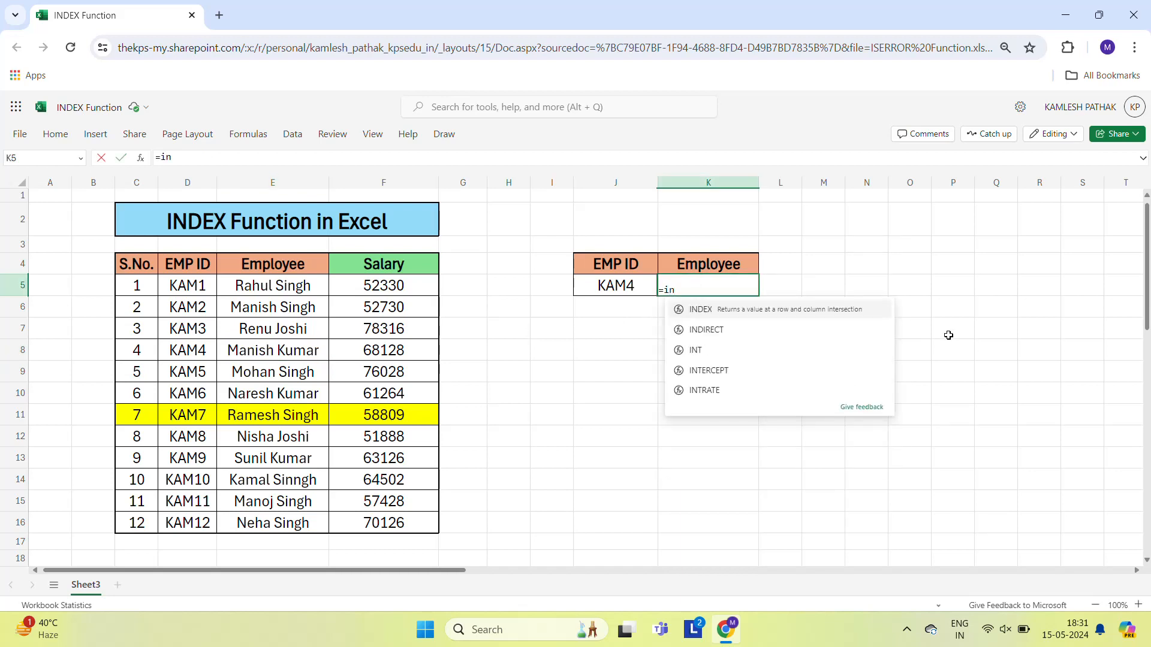
{"action": "key", "text": "Tab"}
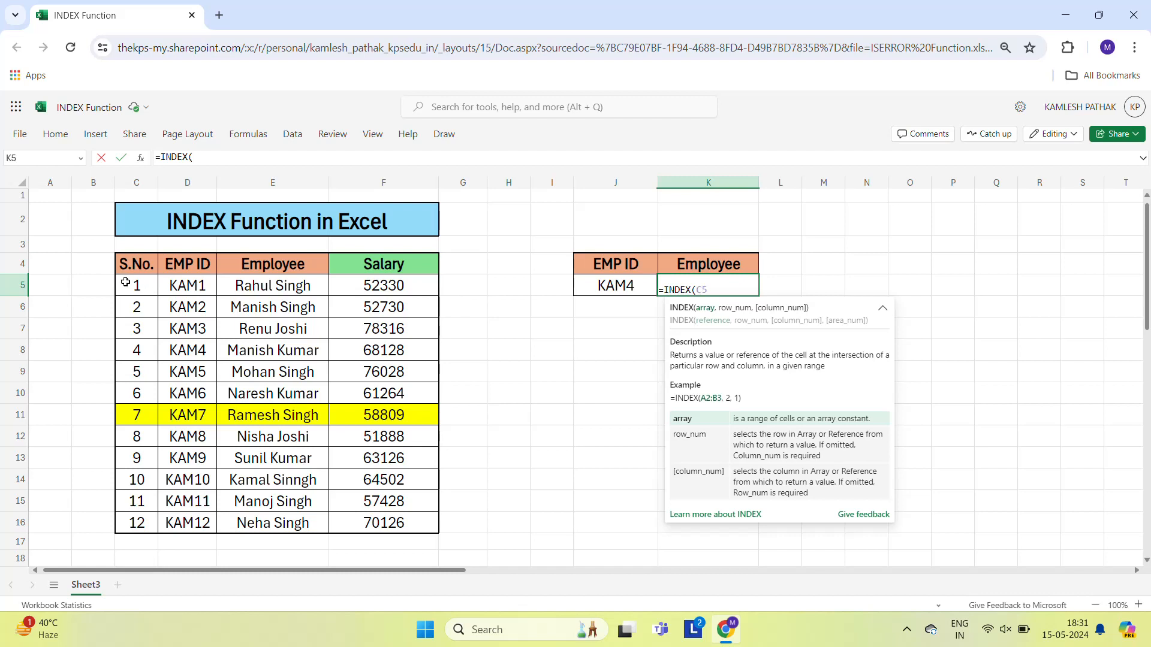
{"action": "left_click", "coordinate": [125, 283]}
{"action": "key", "text": "shift+Right"}
{"action": "key", "text": "shift+Right"}
{"action": "key", "text": "shift+Right"}
{"action": "key", "text": "shift+Right"}
{"action": "key", "text": "ctrl+shift+Down"}
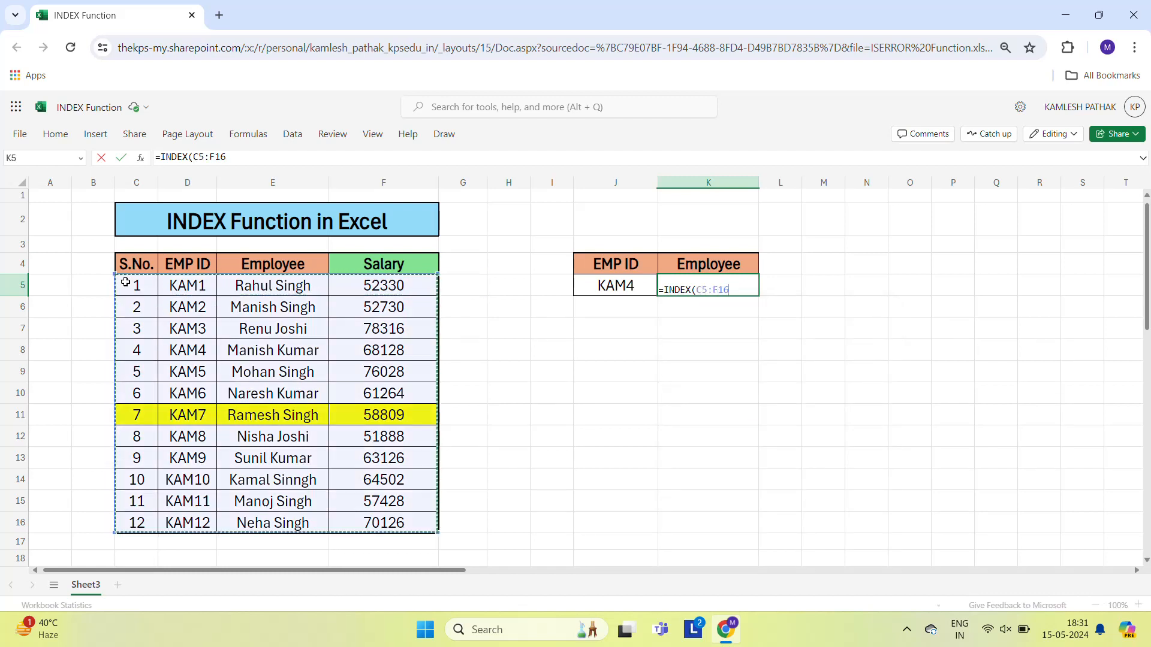
{"action": "type", "text": ",4,3"}
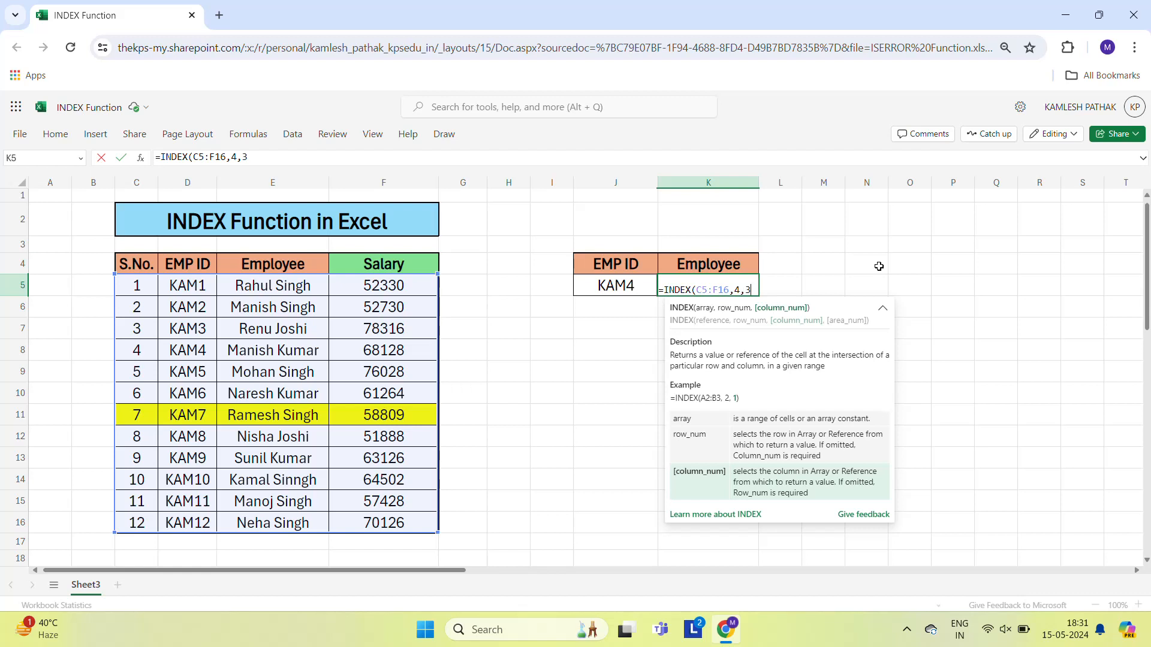
{"action": "key", "text": "Return"}
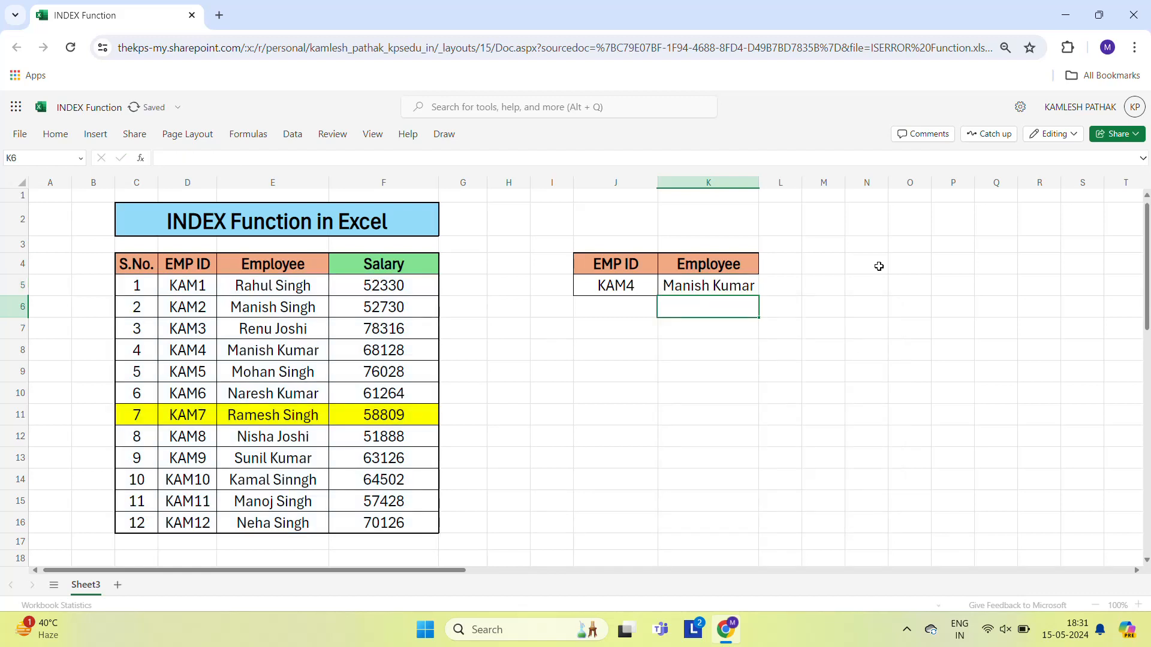
{"action": "key", "text": "Up"}
{"action": "left_click", "coordinate": [633, 280]}
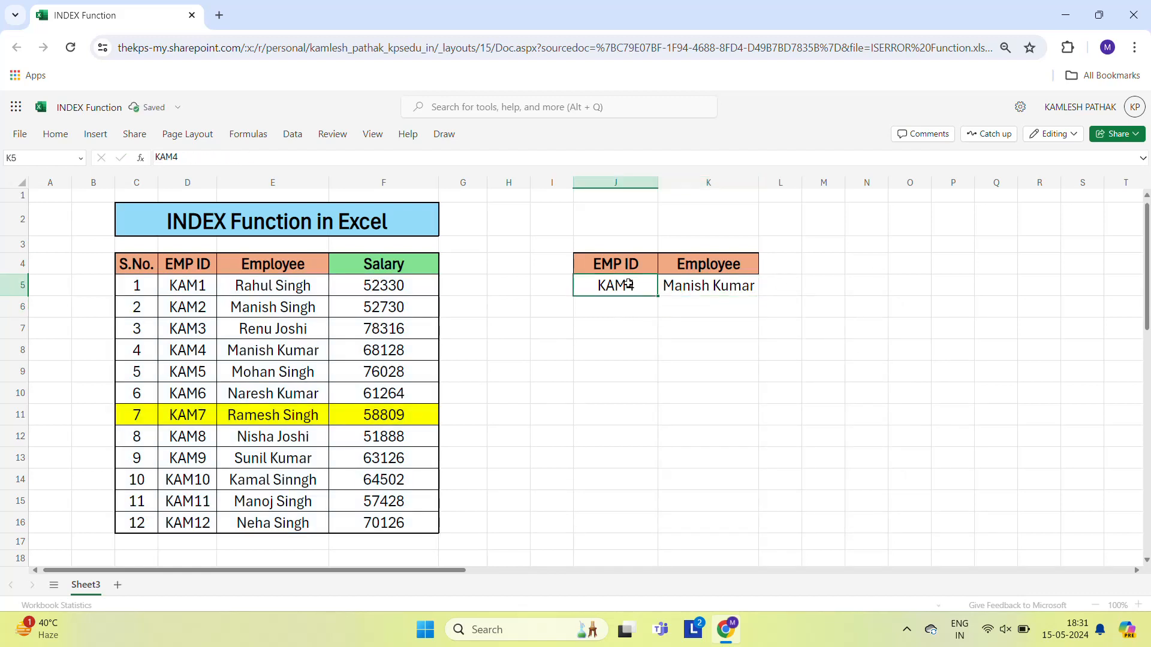
Step: Highlight the fourth employee's table row, C8:F8, with a light blue fill
{"action": "left_click", "coordinate": [156, 348]}
{"action": "key", "text": "shift+Right"}
{"action": "key", "text": "shift+Right"}
{"action": "key", "text": "shift+Right"}
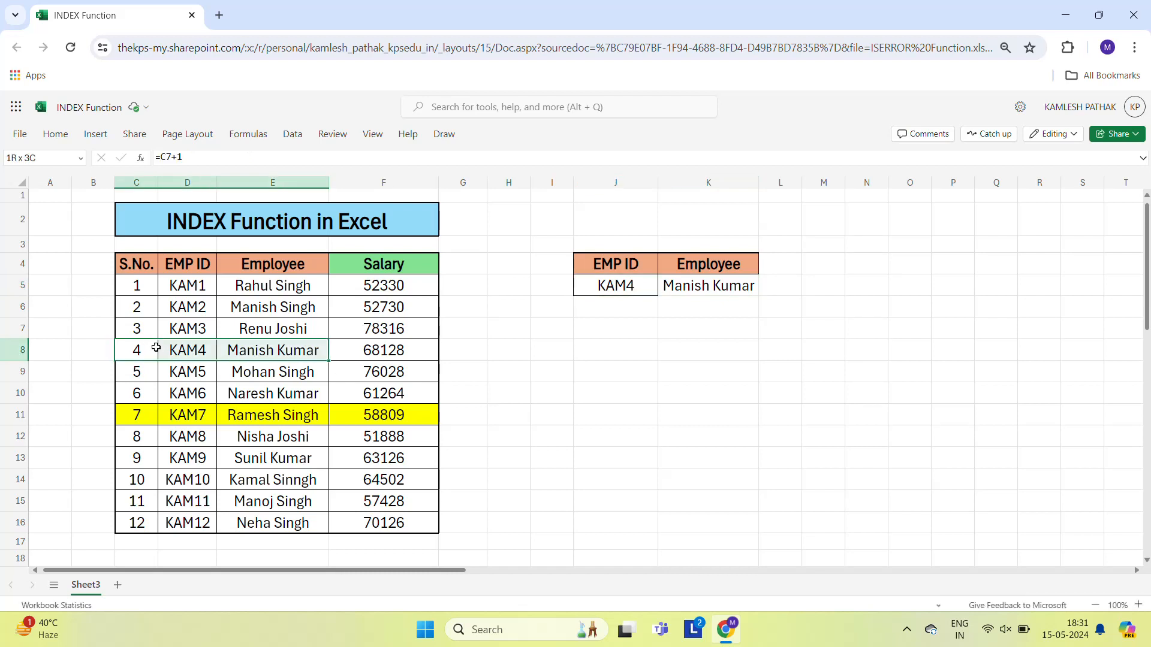
{"action": "left_click", "coordinate": [247, 133]}
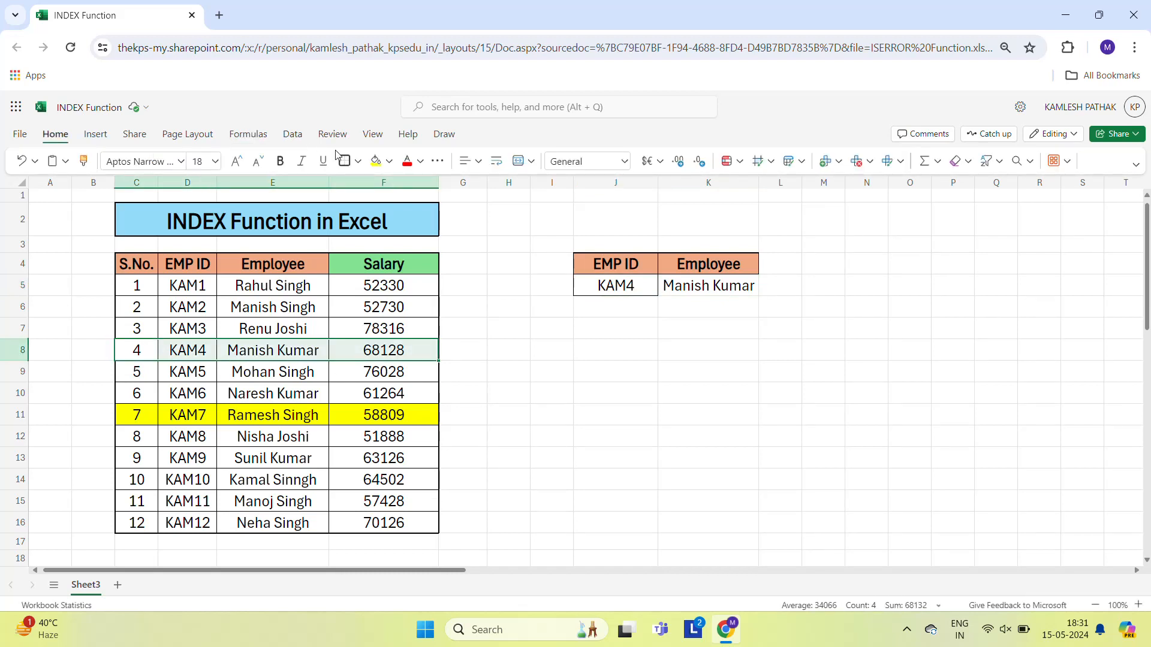
{"action": "left_click", "coordinate": [389, 161]}
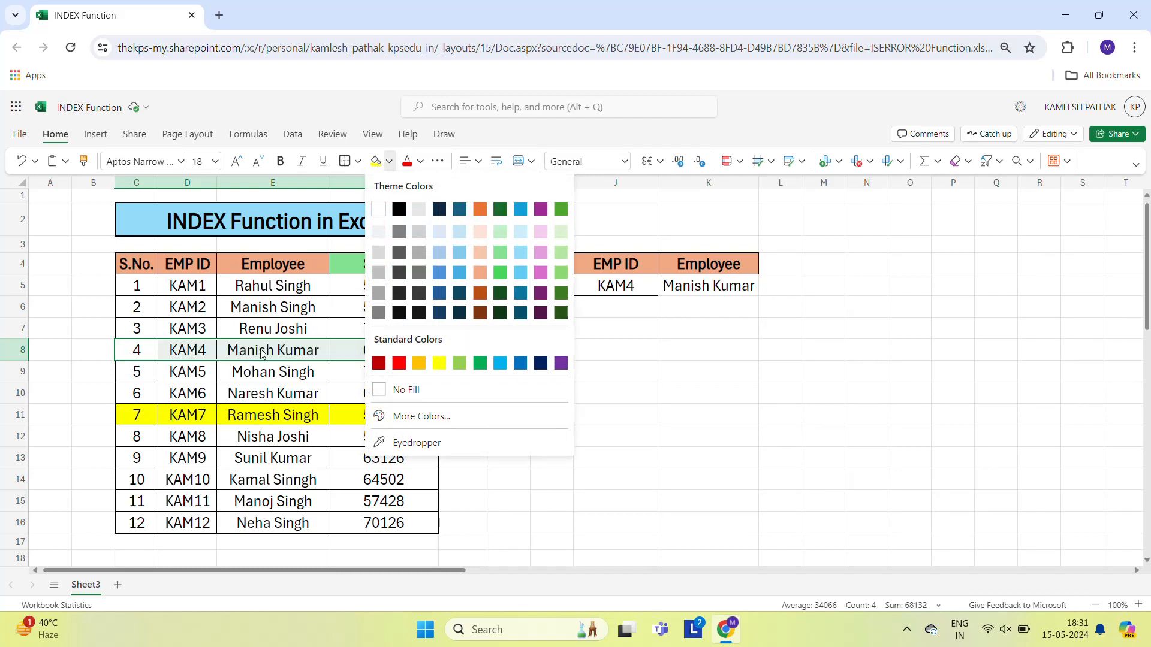
{"action": "left_click", "coordinate": [520, 235]}
Step: Make the fourth employee's name in E8 bold and compare it with the lookup result in J5:K5
{"action": "left_click", "coordinate": [286, 357]}
{"action": "key", "text": "ctrl+b"}
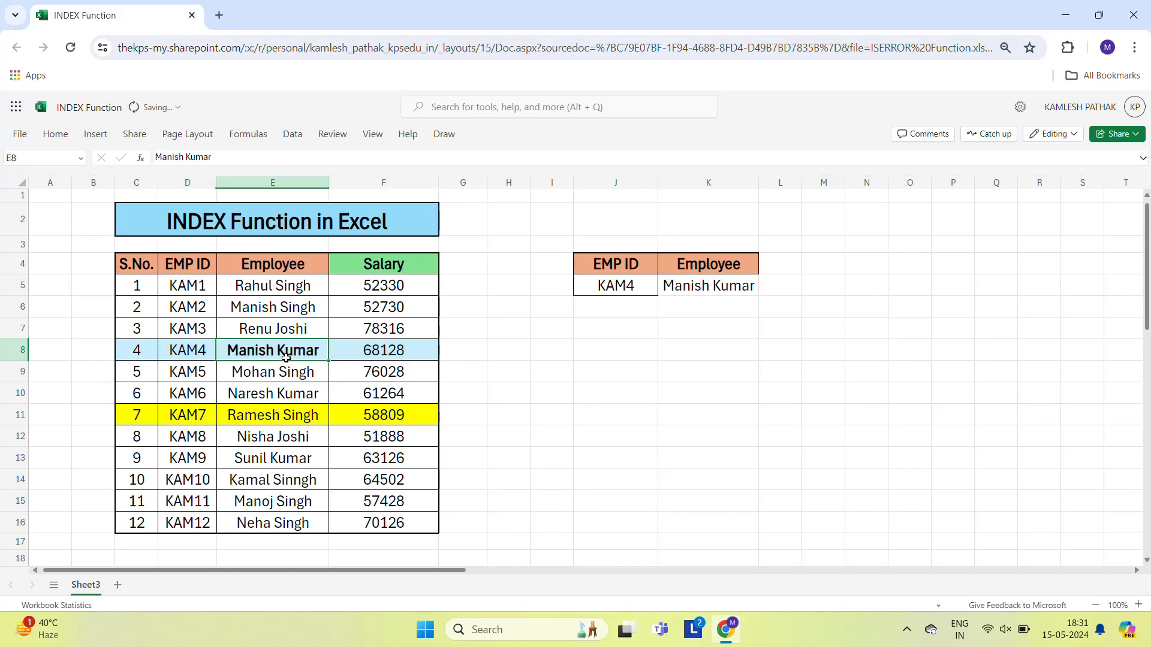
{"action": "left_click", "coordinate": [712, 290]}
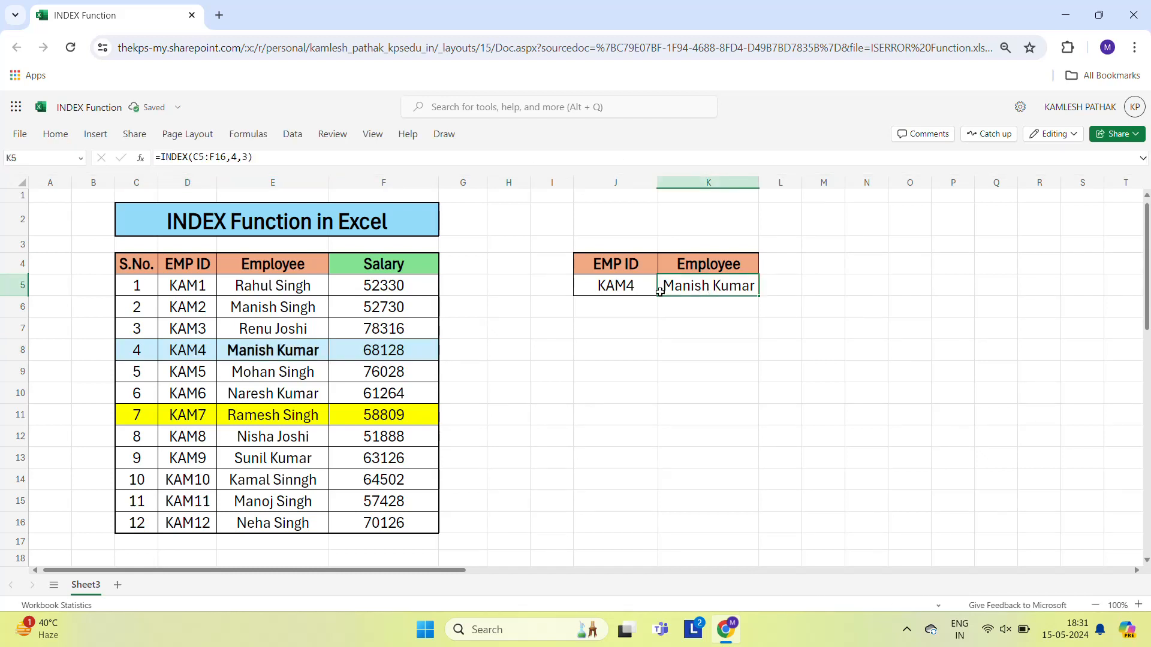
{"action": "left_click", "coordinate": [630, 289]}
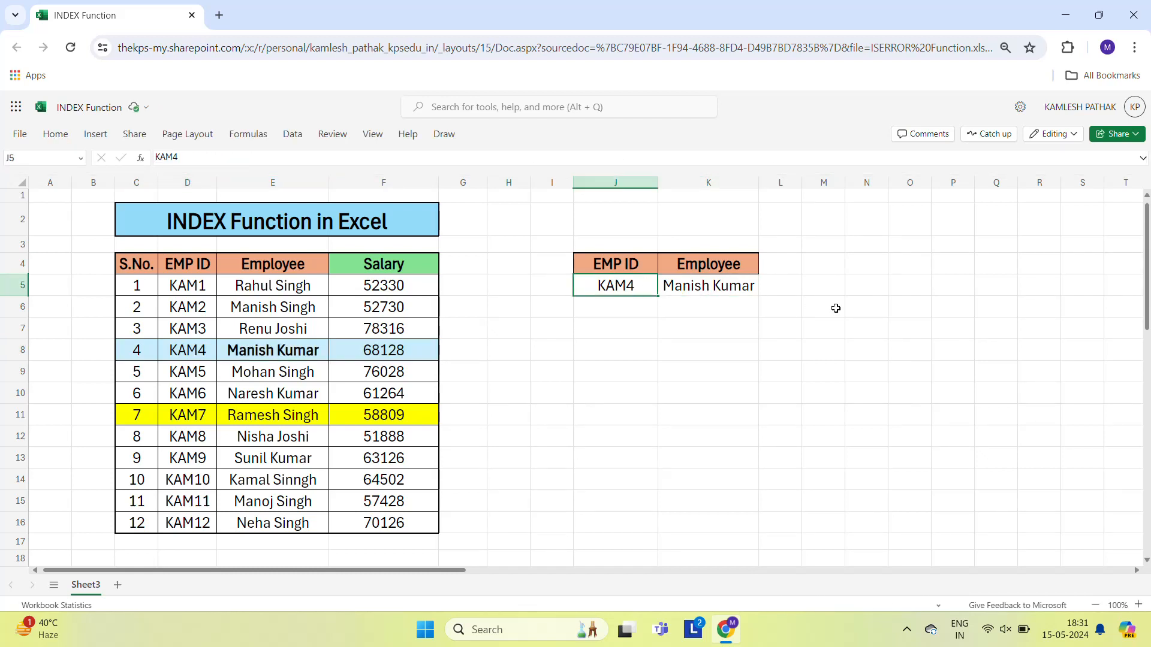